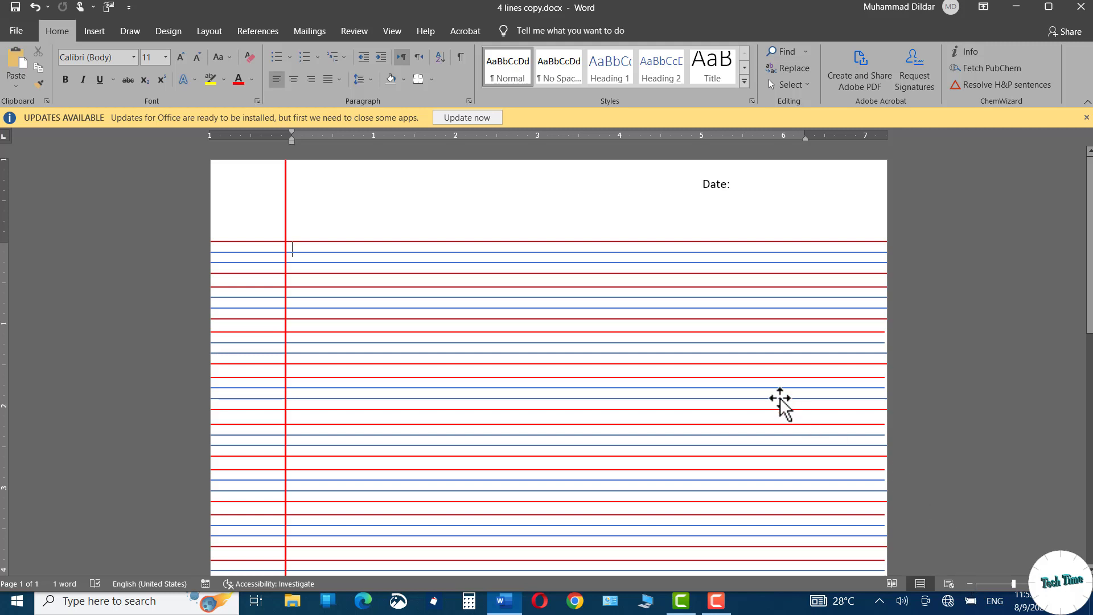
Scroll through the finished four-line handwriting sample page.
scroll(781, 403, "down", 3)
scroll(781, 403, "up", 3)
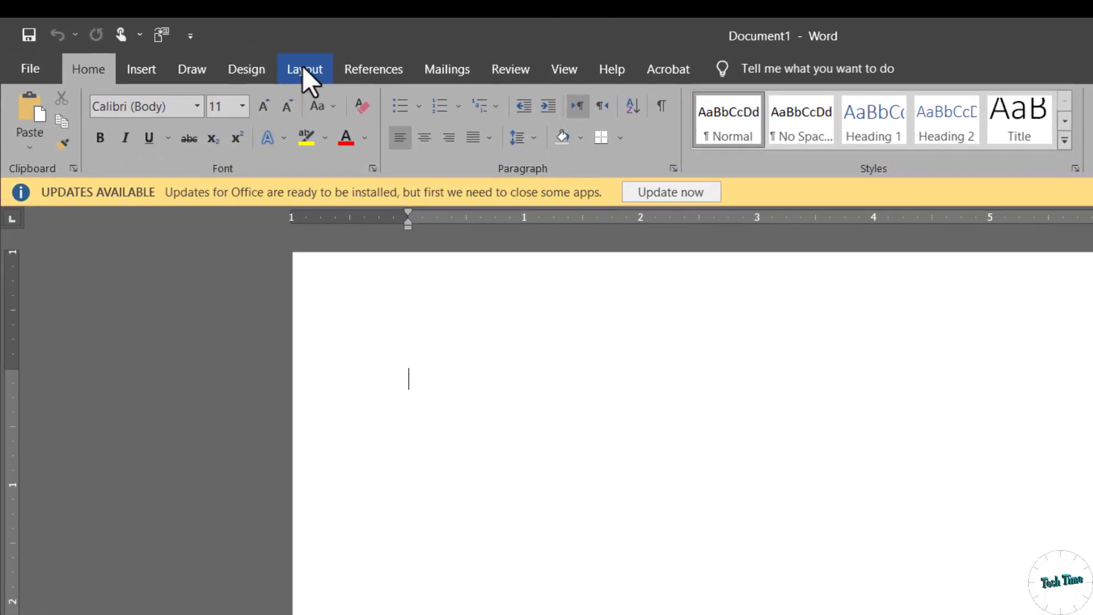
Choose A4 from the Layout Size list for the blank document.
left_click(213, 36)
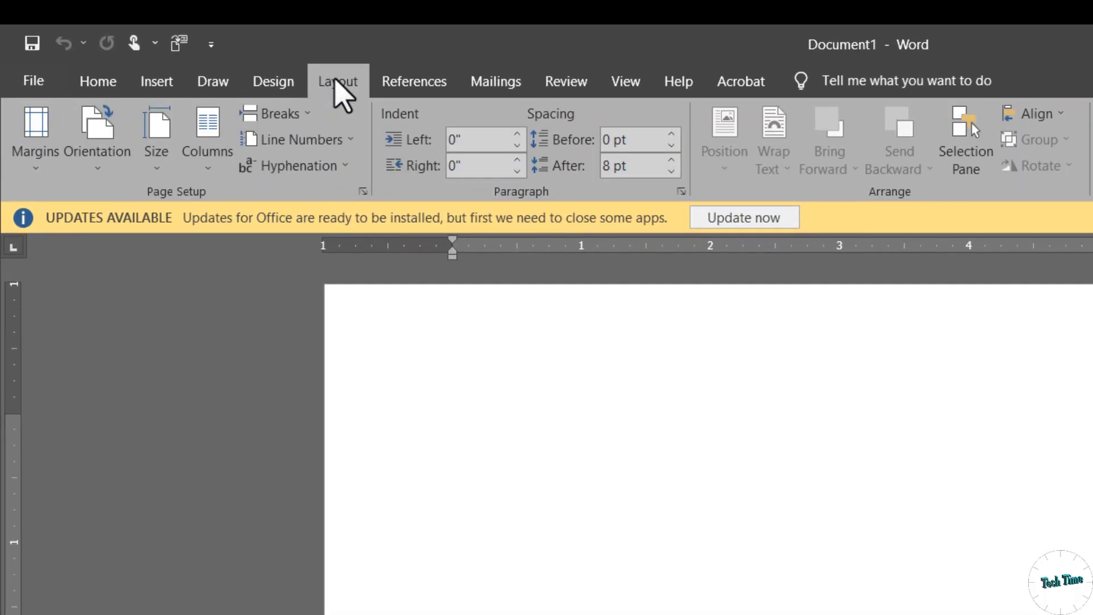
left_click(157, 167)
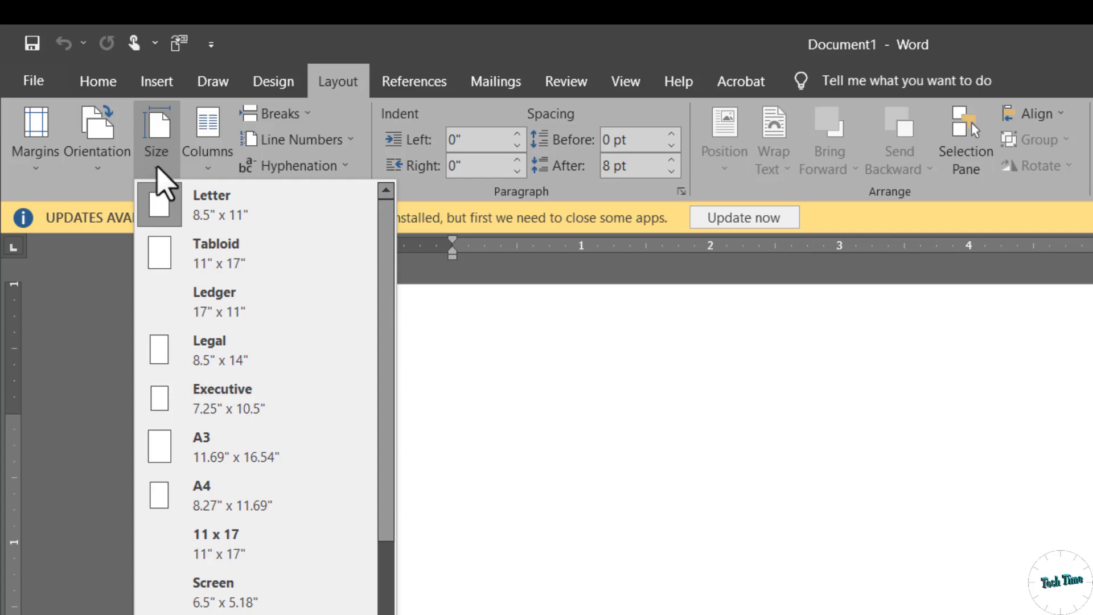
left_click(236, 503)
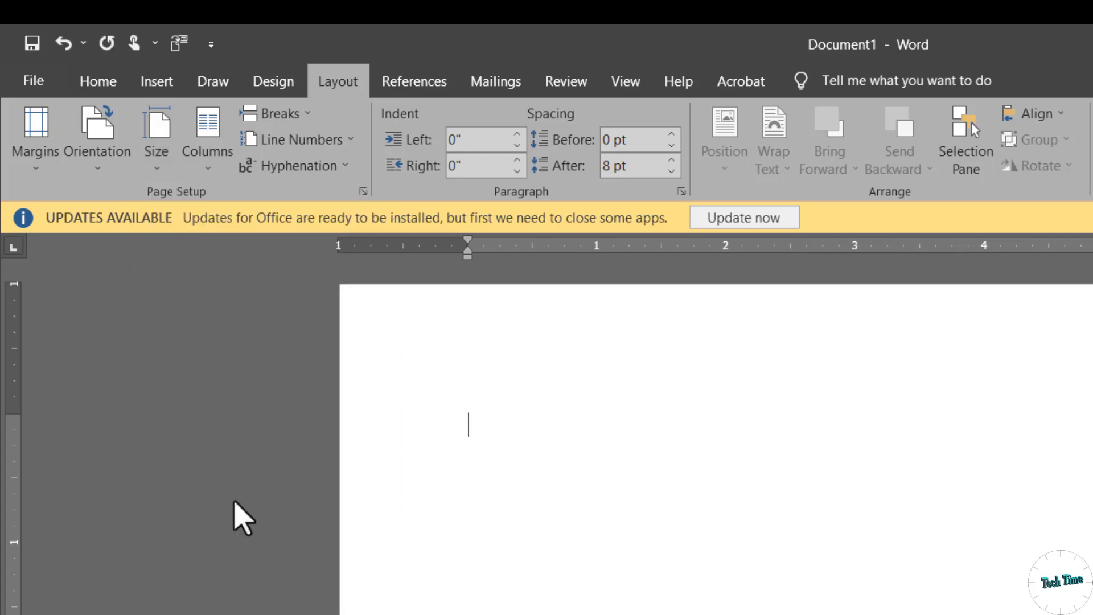
left_click(342, 85)
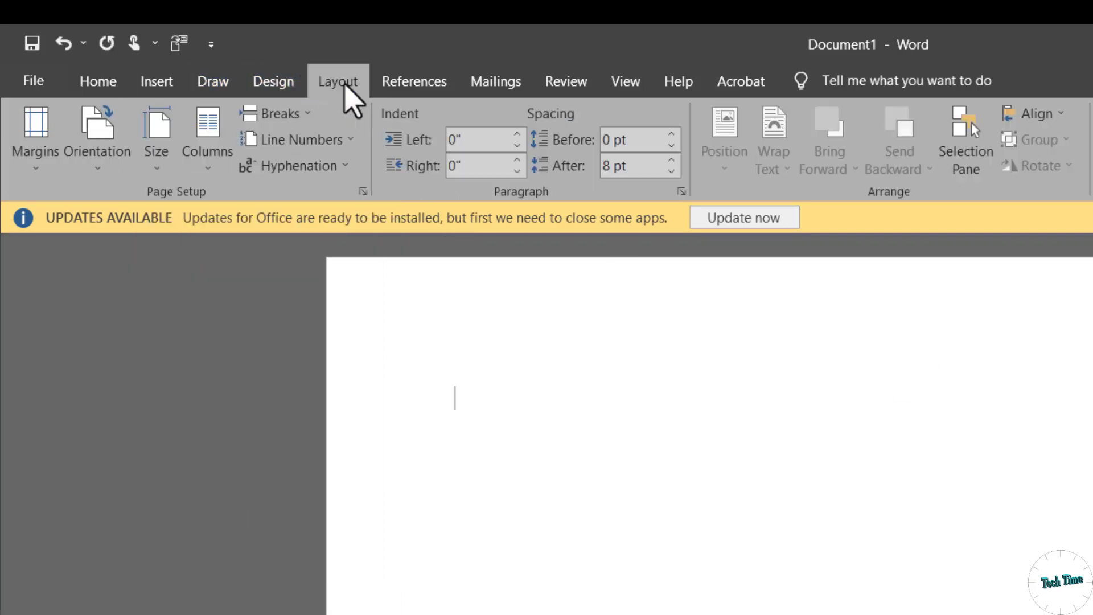
Display gridlines every 3 units vertically and horizontally, with snap to grid enabled.
left_click(1033, 116)
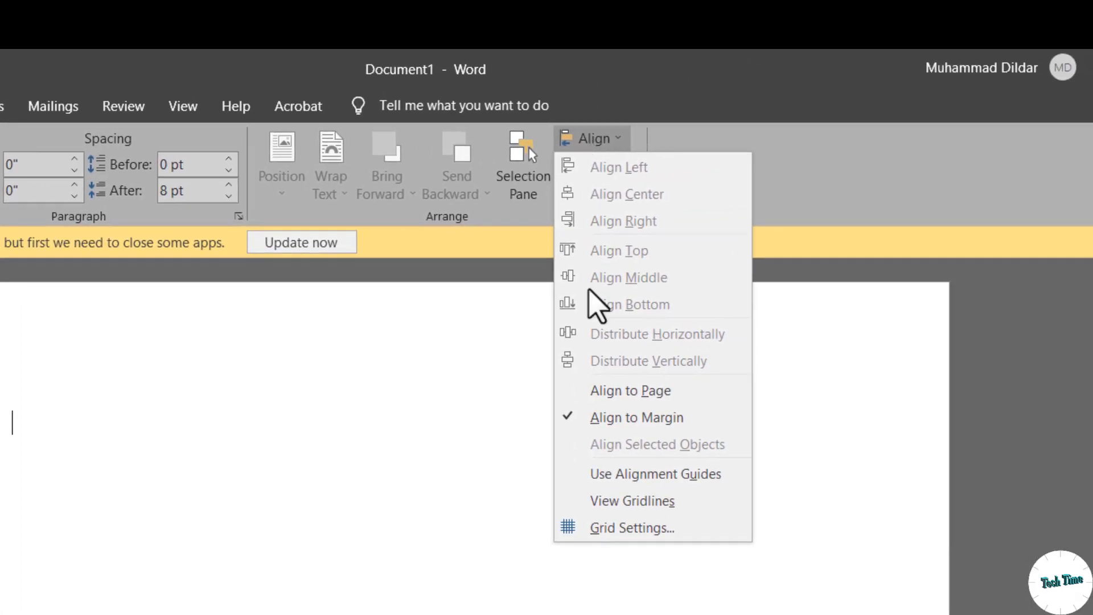
left_click(620, 521)
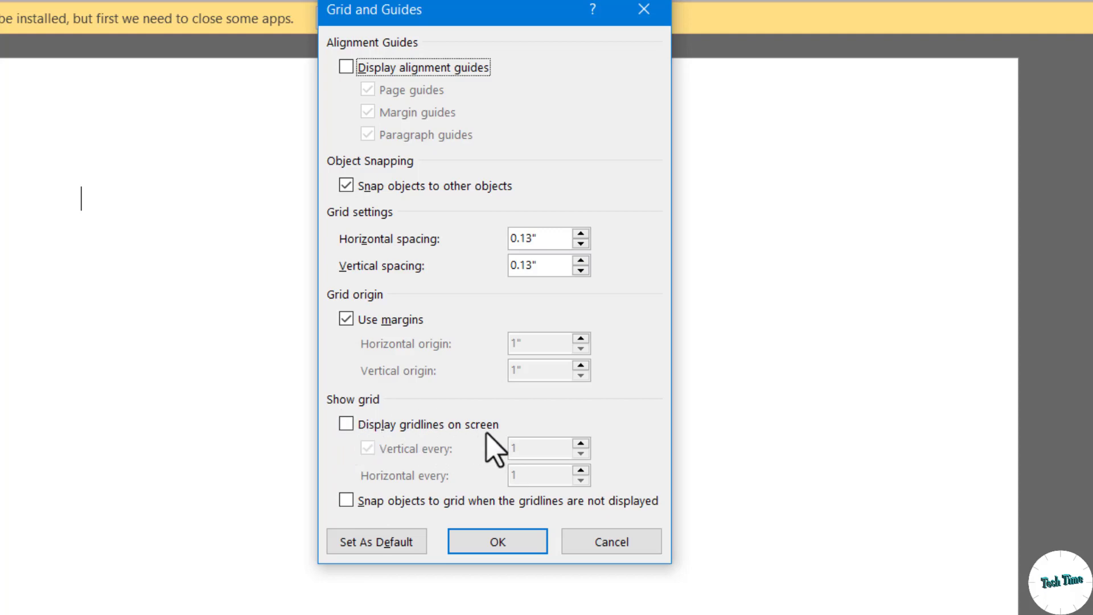
left_click(346, 424)
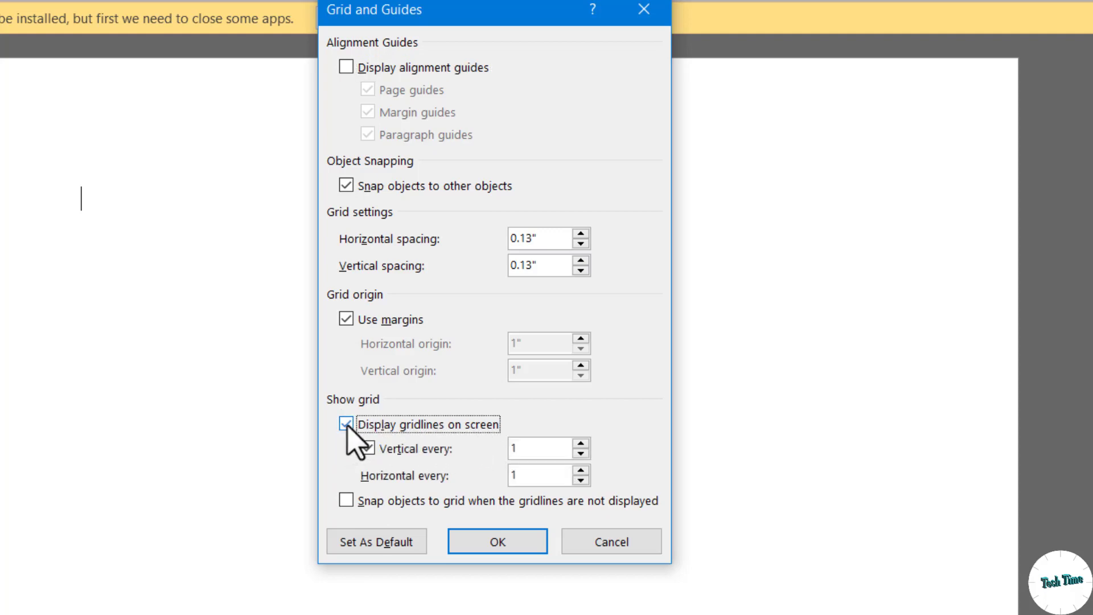
left_click(581, 443)
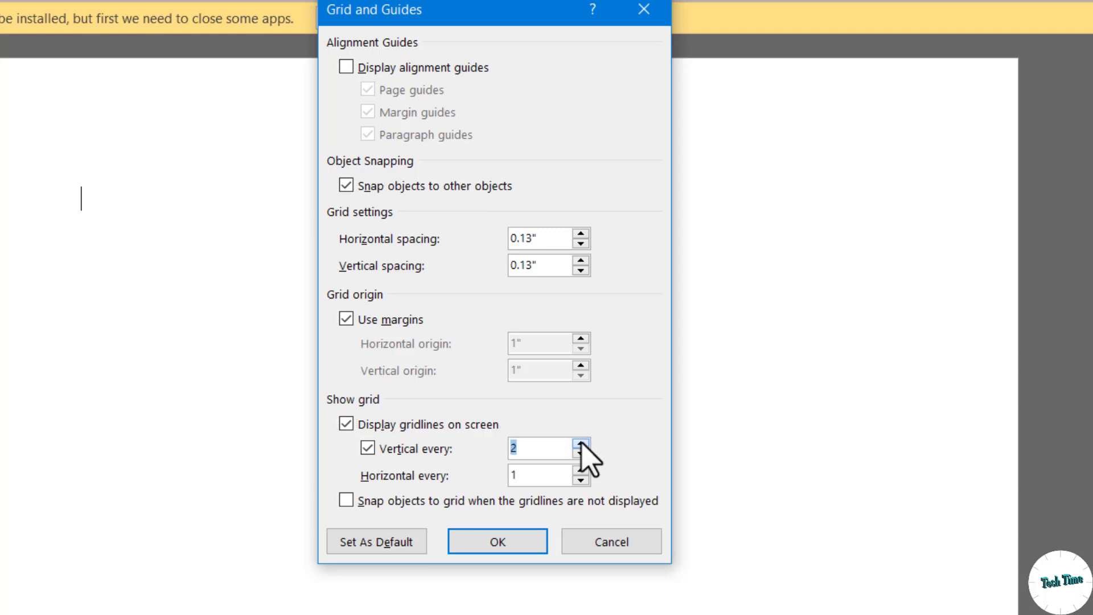
left_click(581, 471)
left_click(348, 501)
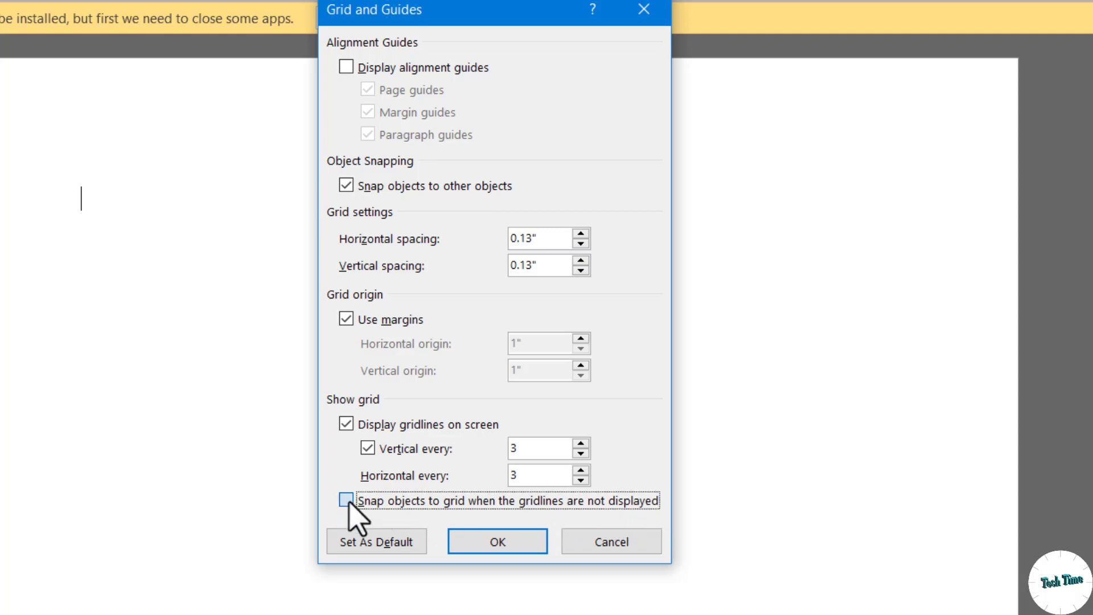
left_click(494, 540)
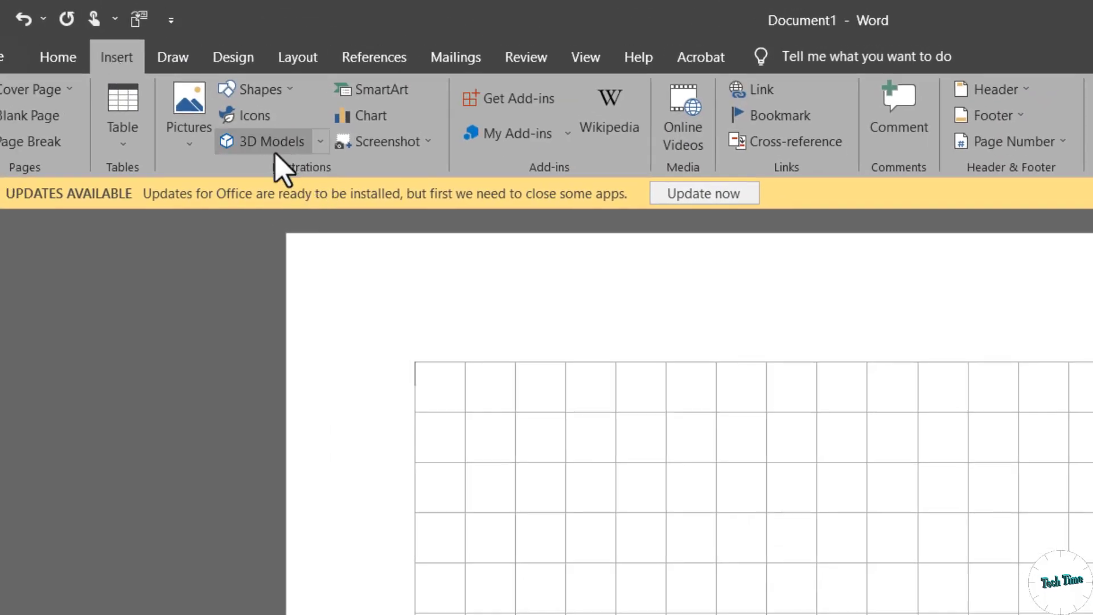
Draw a Shift-constrained full-width horizontal line and drop it onto the top gridline.
left_click(283, 94)
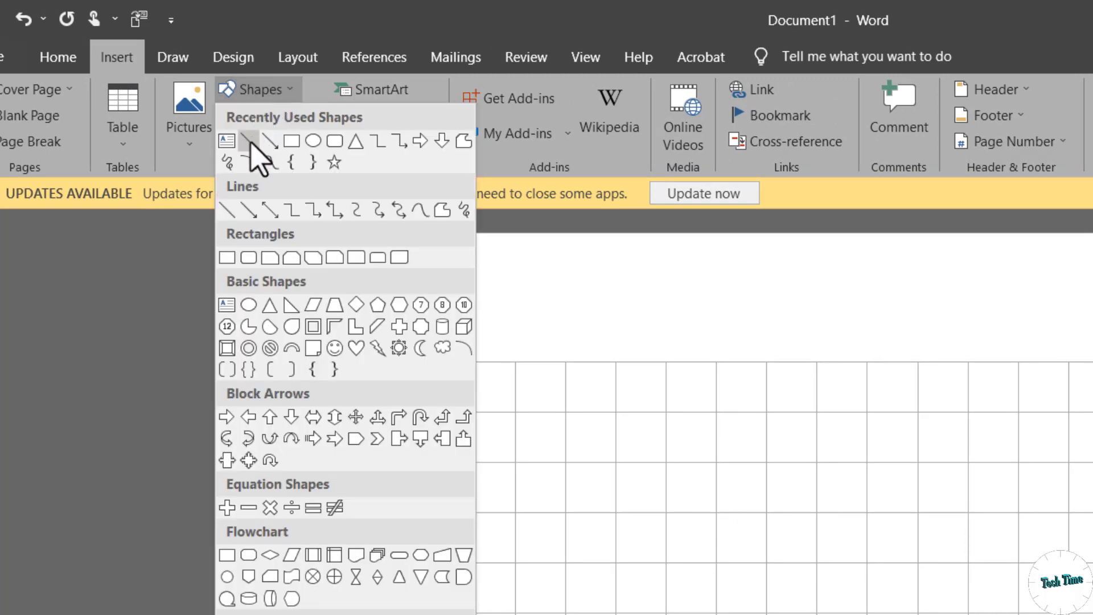
left_click(250, 143)
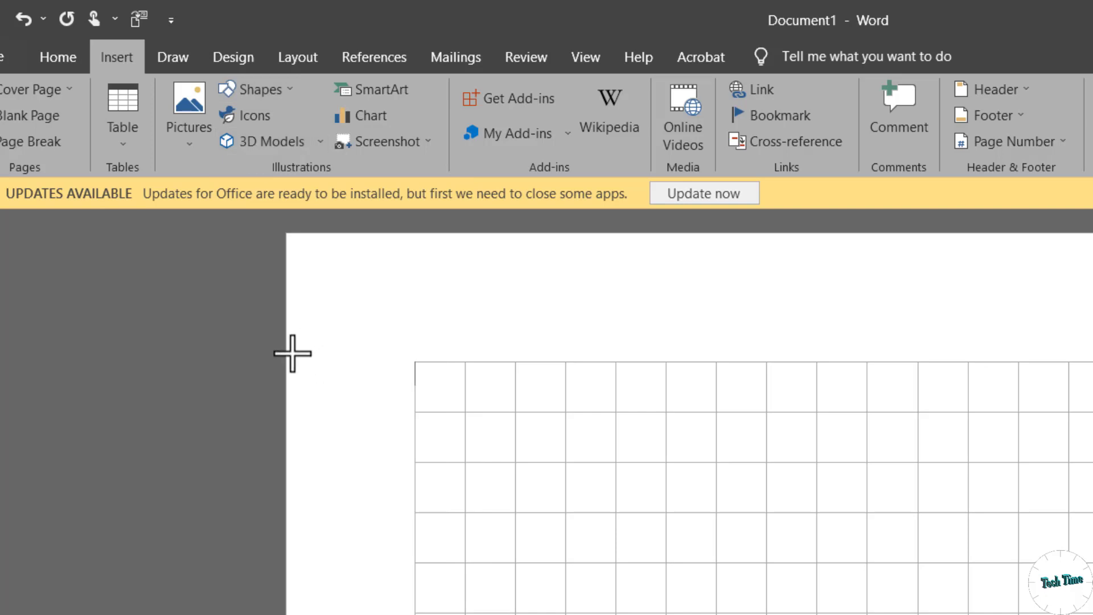
key("shift")
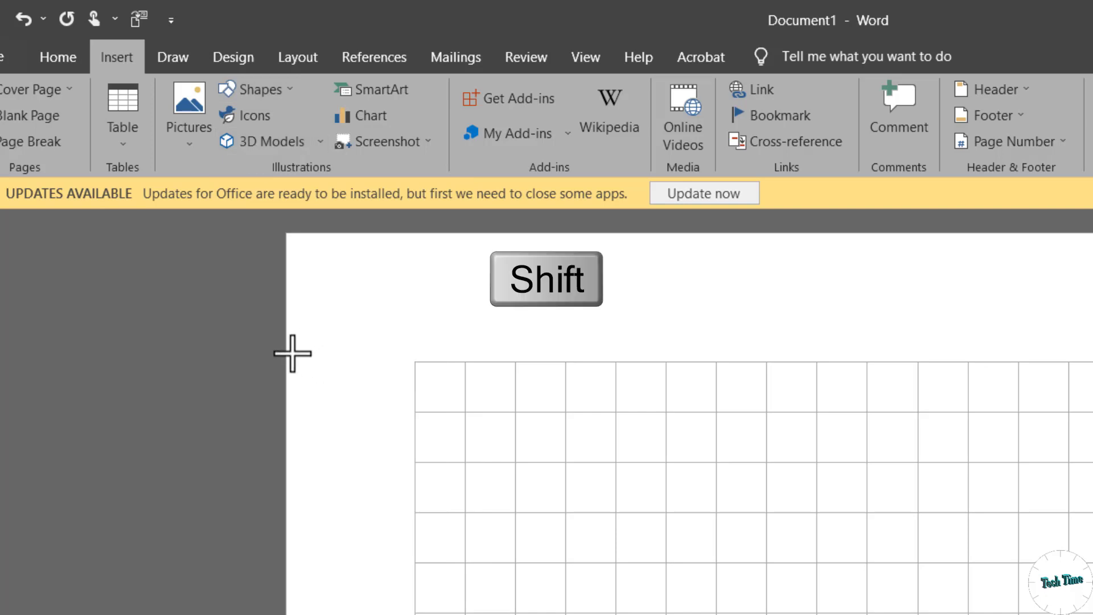
left_click_drag(292, 353, 1070, 356)
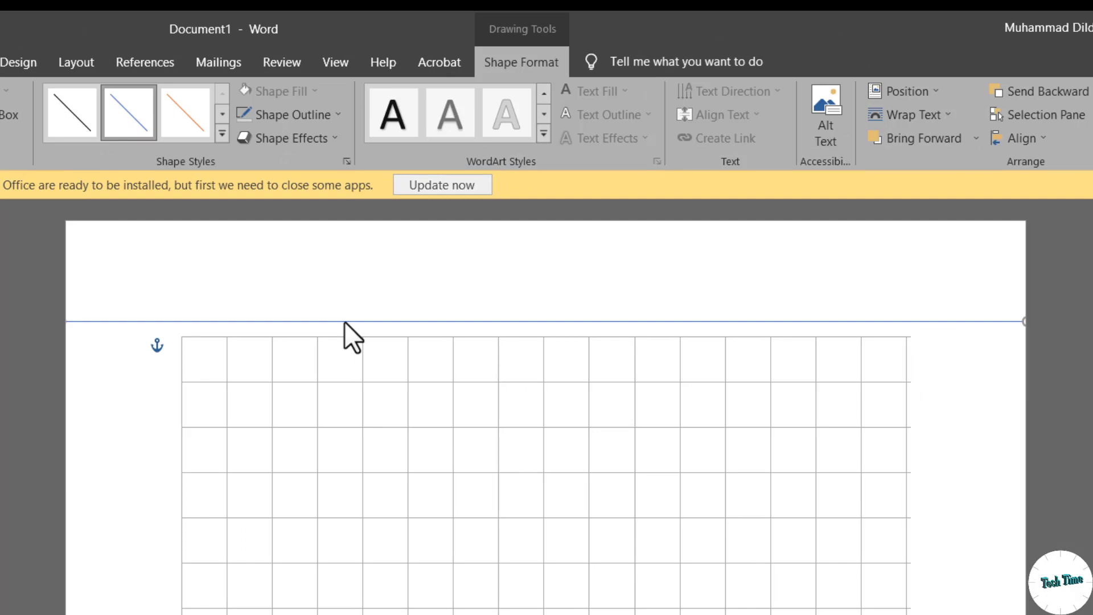
left_click_drag(346, 322, 345, 331)
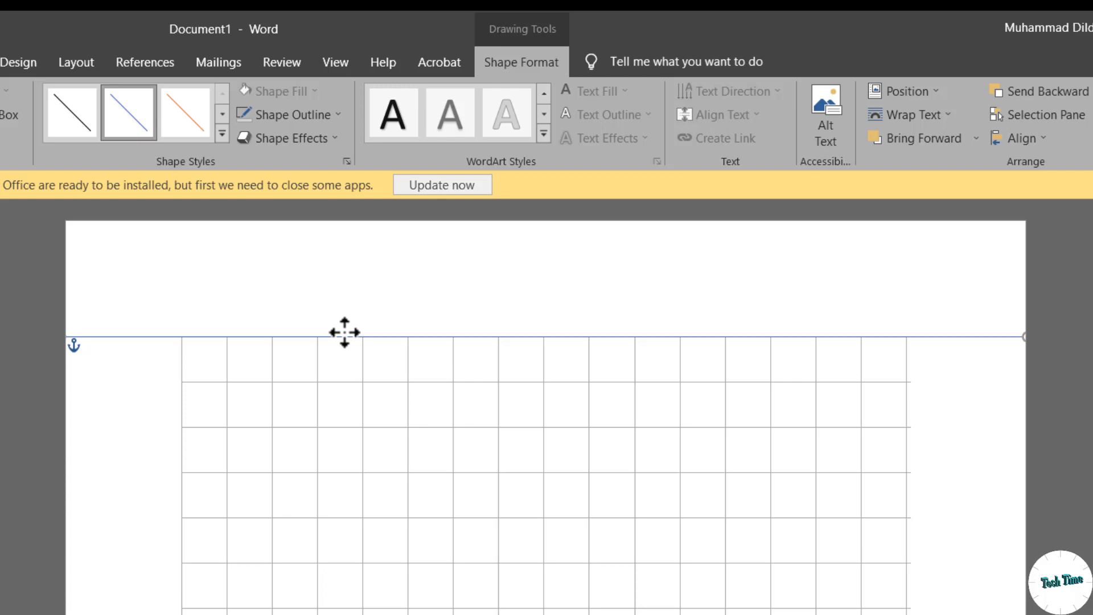
Give the line a 1 pt red outline.
left_click(291, 116)
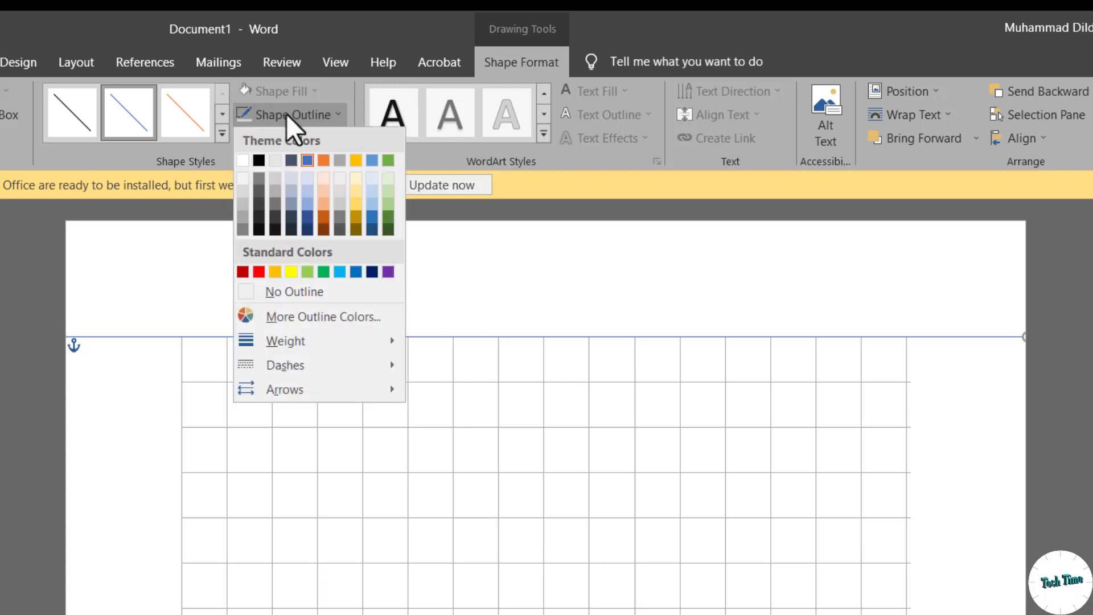
mouse_move(285, 341)
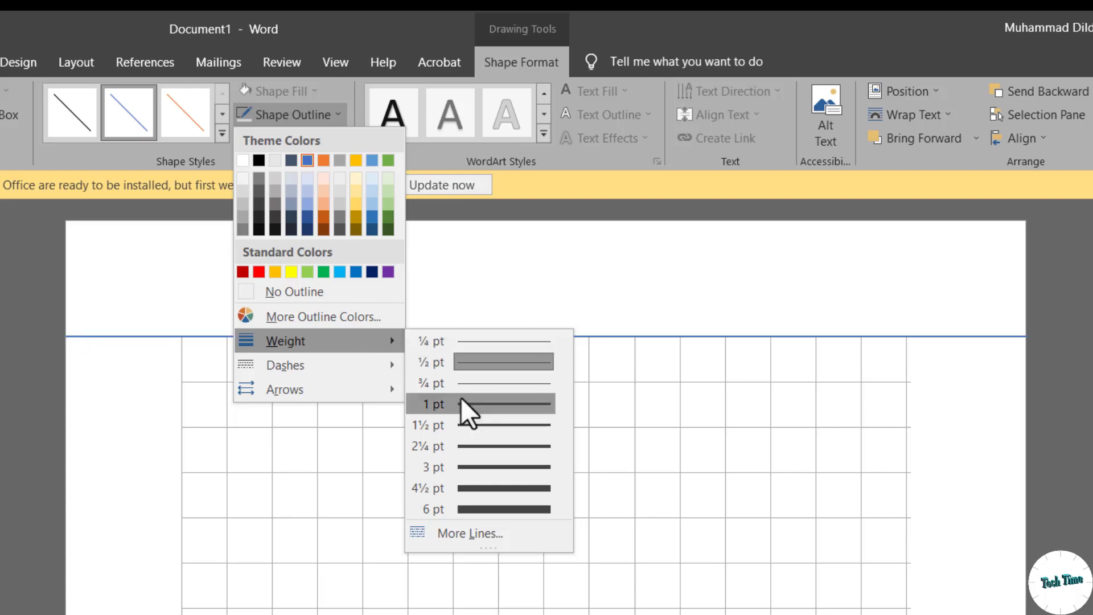
left_click(462, 403)
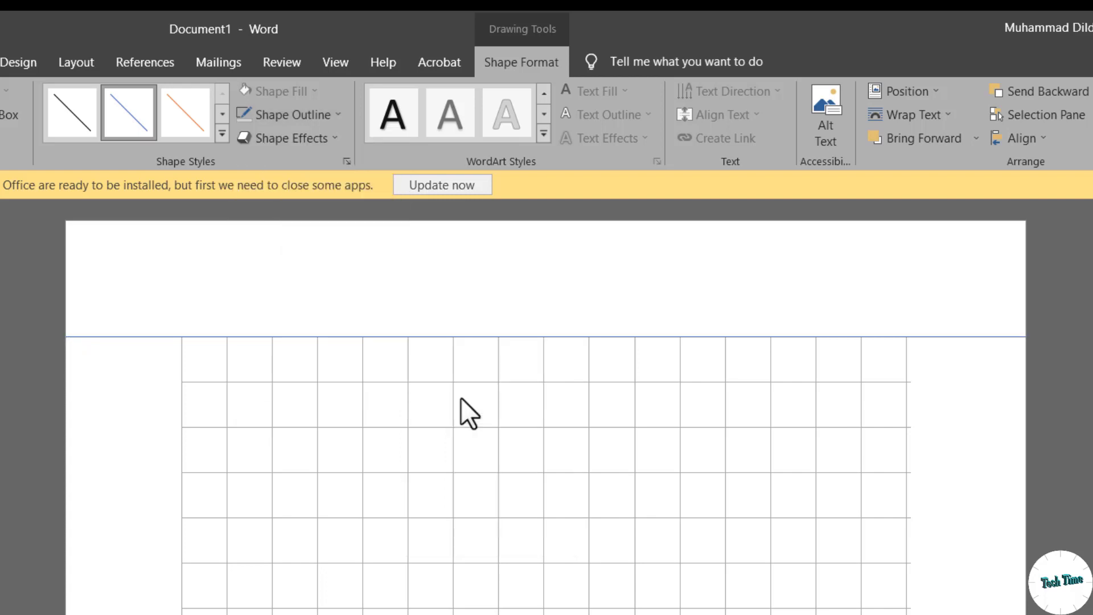
left_click(289, 112)
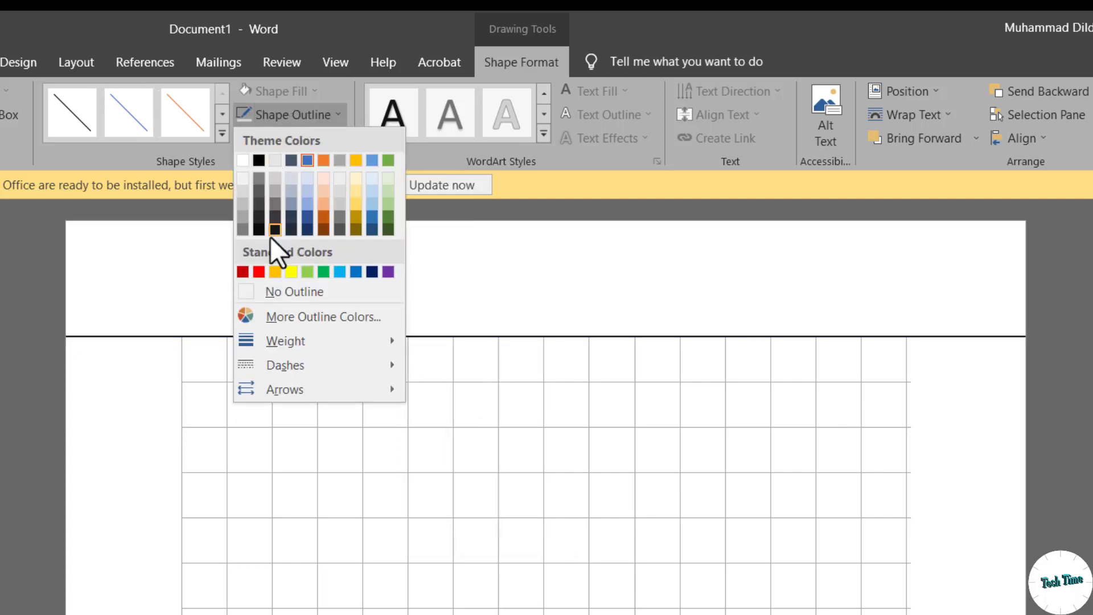
left_click(258, 271)
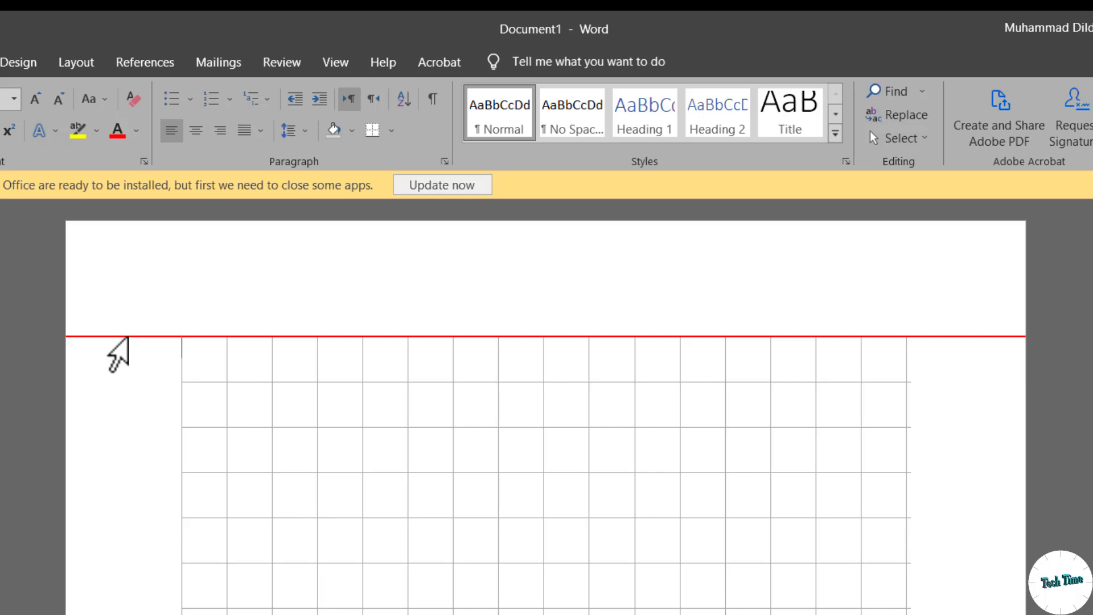
Copy the red line one grid row lower, then reselect the top red line.
left_click(128, 337)
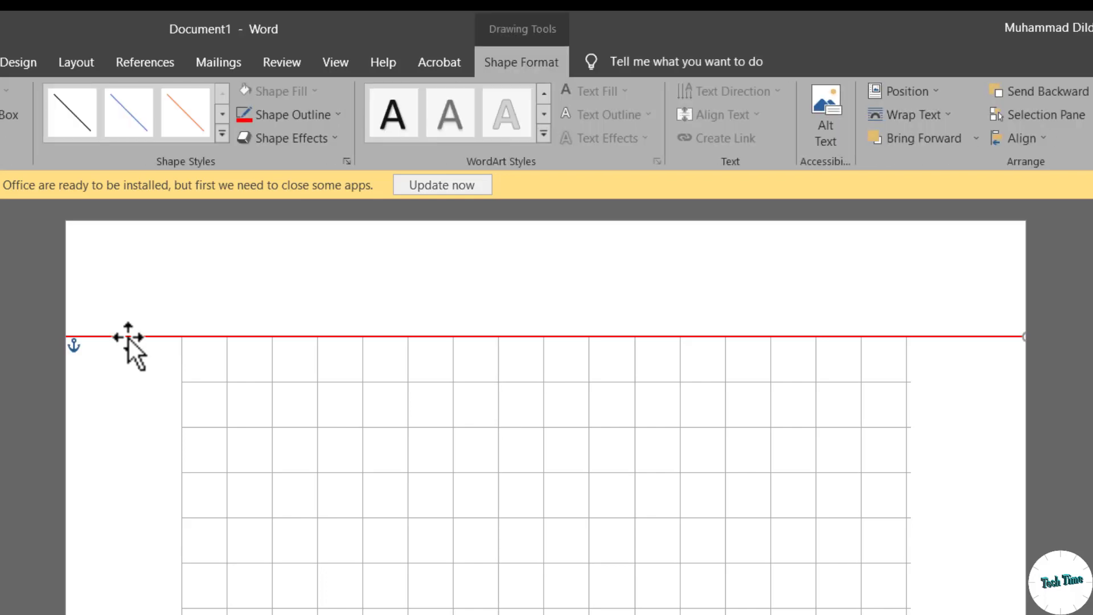
left_click_drag(129, 338, 133, 364)
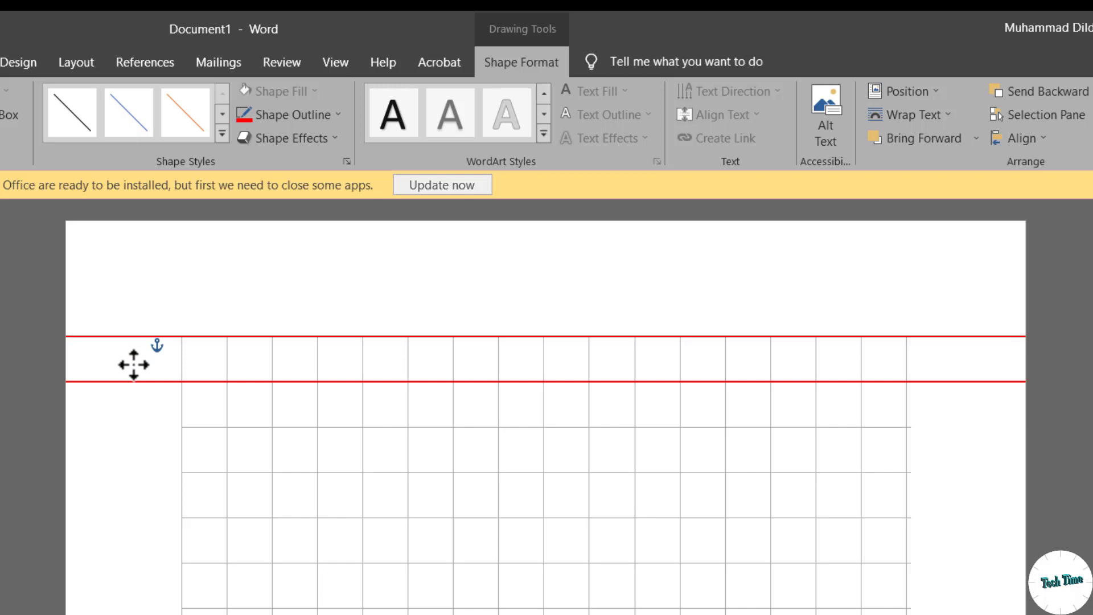
left_click(130, 356)
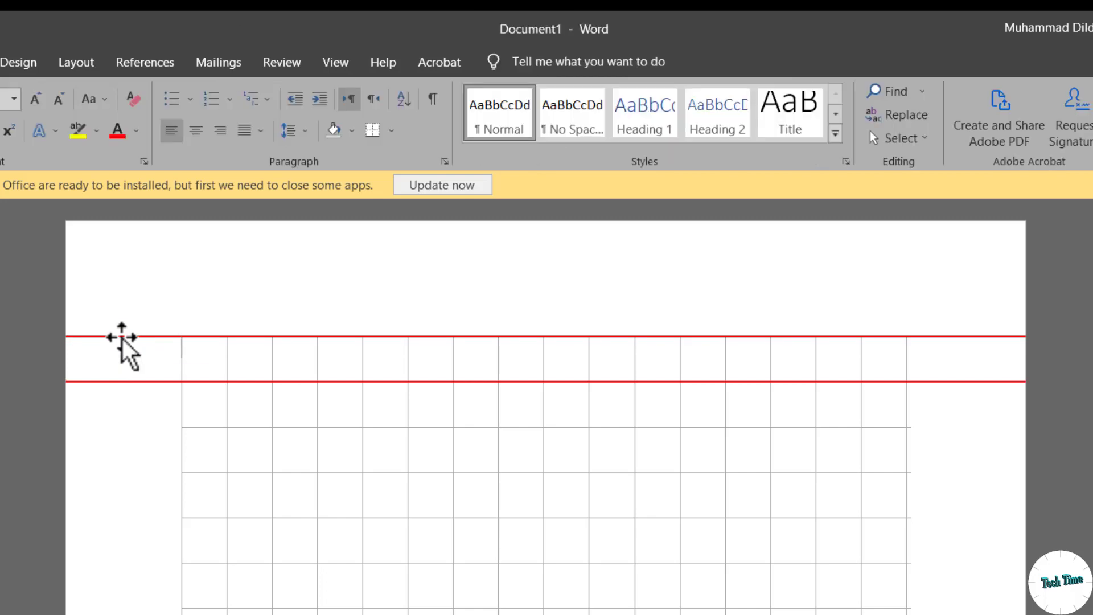
left_click(122, 337)
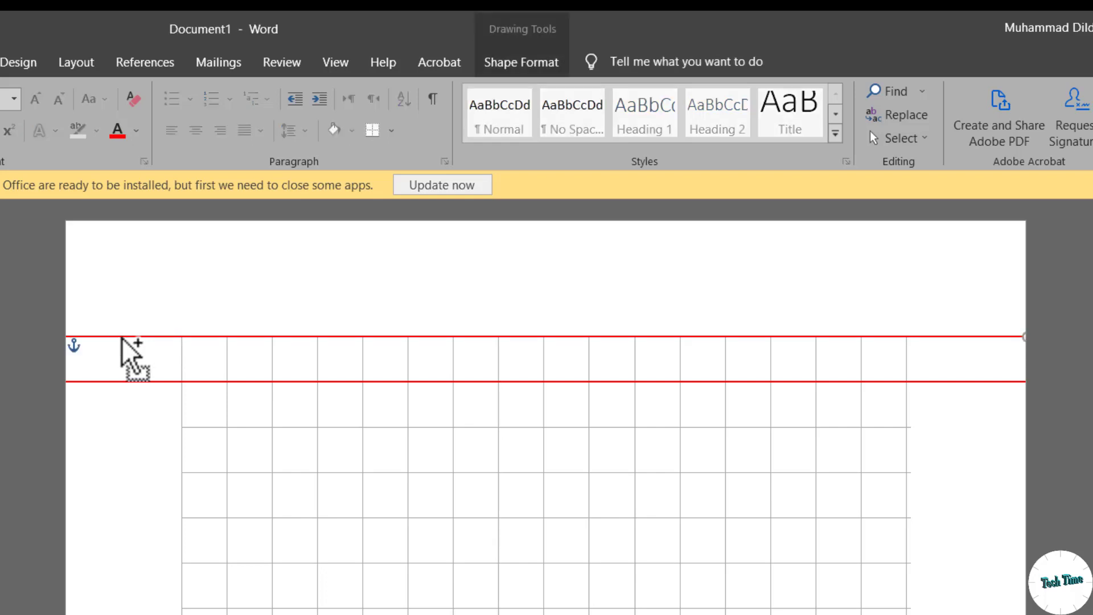
Copy the red line down twice as 1 pt blue lines, evenly spaced between the reds.
left_click_drag(122, 337, 122, 350)
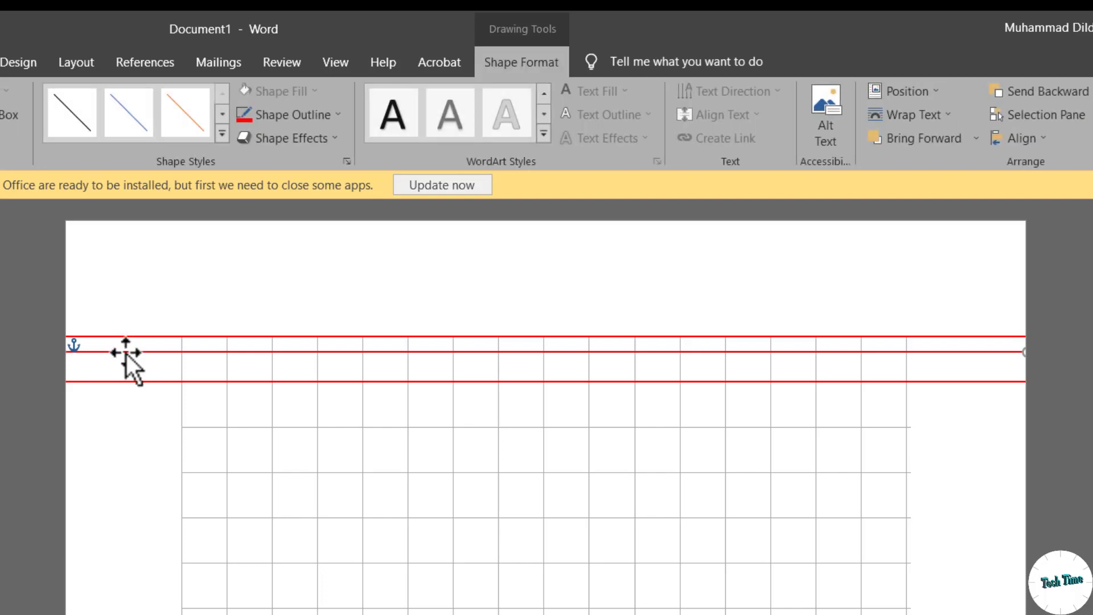
left_click(129, 109)
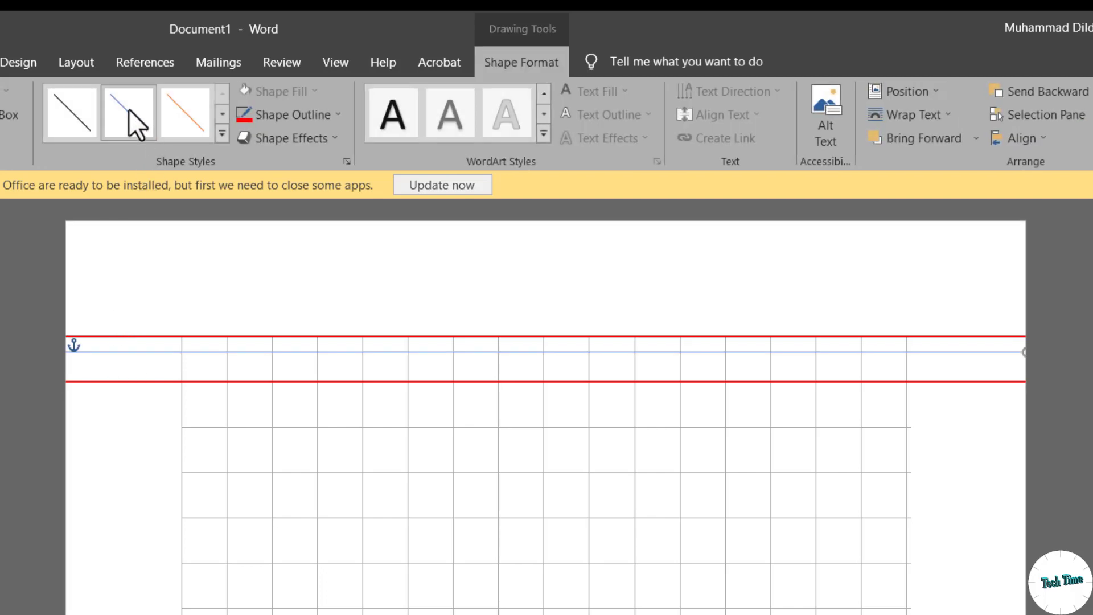
left_click(280, 115)
mouse_move(285, 340)
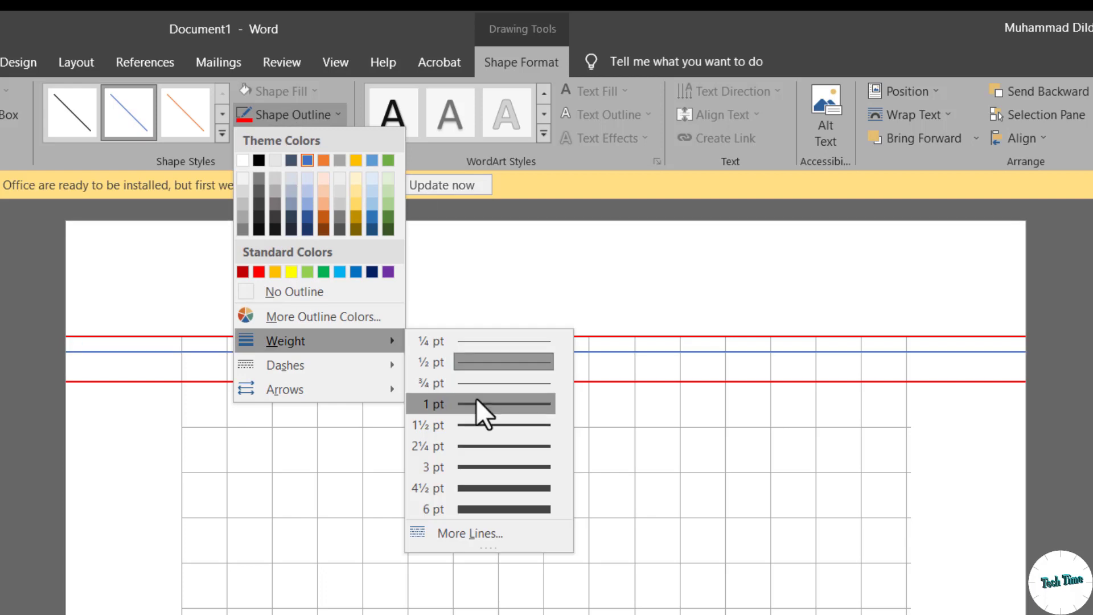
left_click(476, 404)
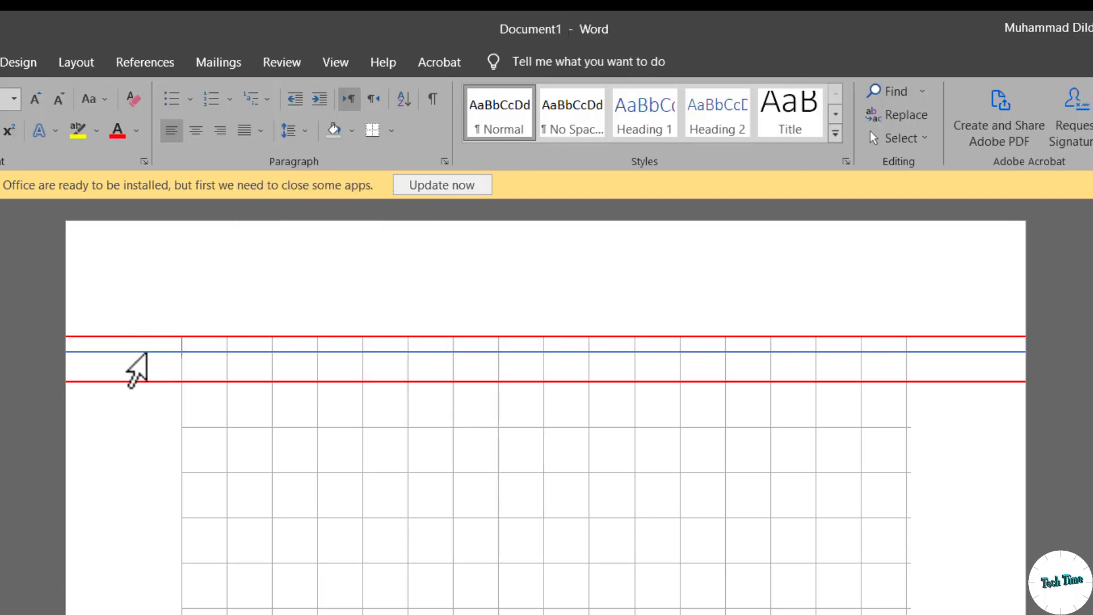
left_click_drag(141, 353, 140, 373)
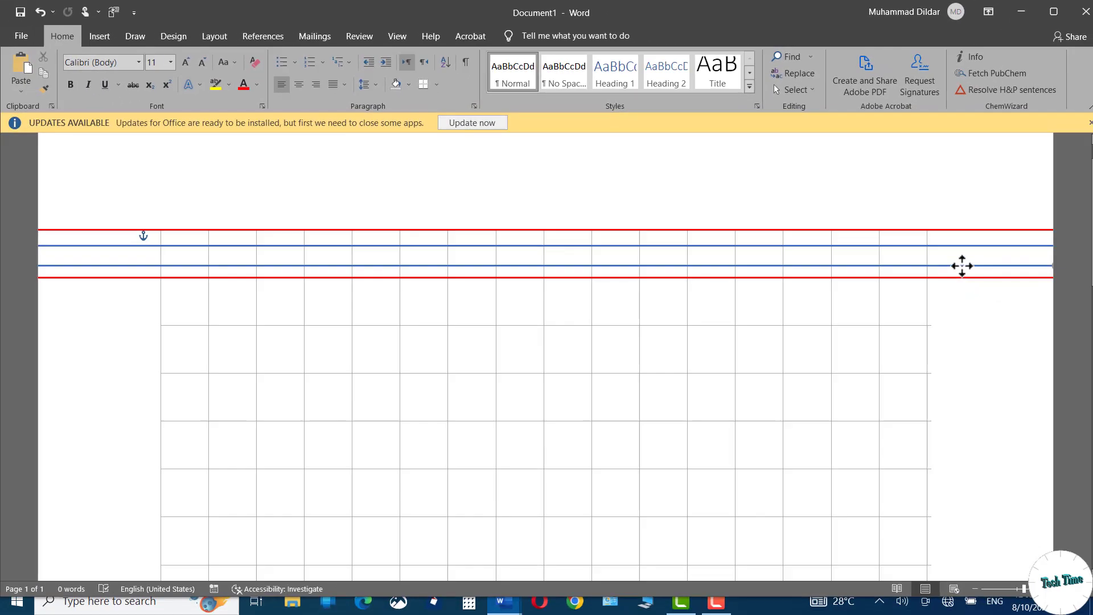
left_click_drag(963, 266, 961, 262)
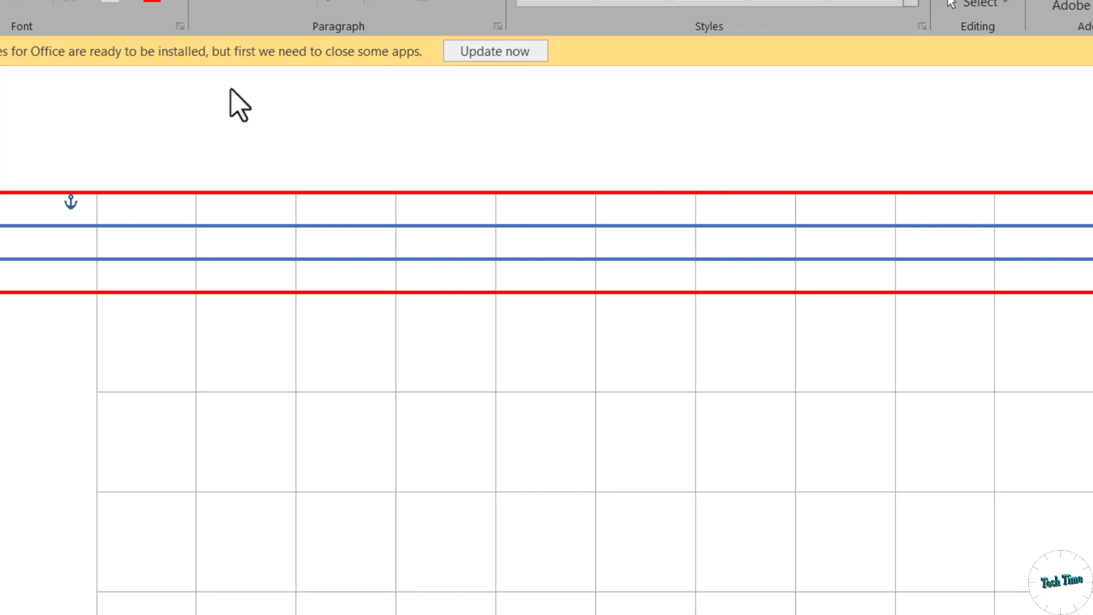
Draw a small rectangle and move it into the strip between lower blue and bottom red lines.
left_click(190, 78)
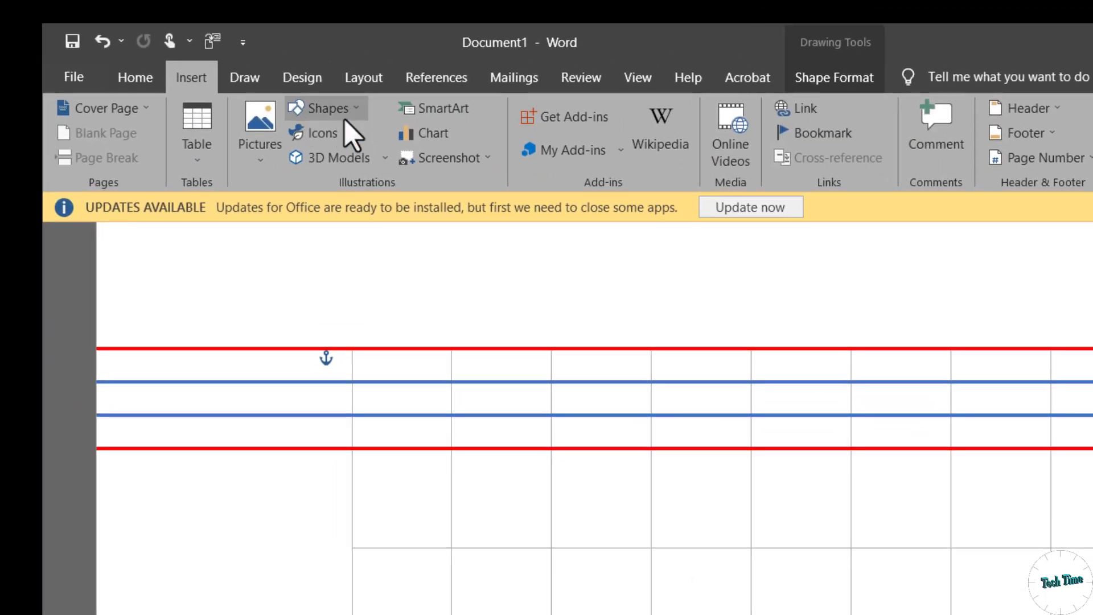
left_click(340, 113)
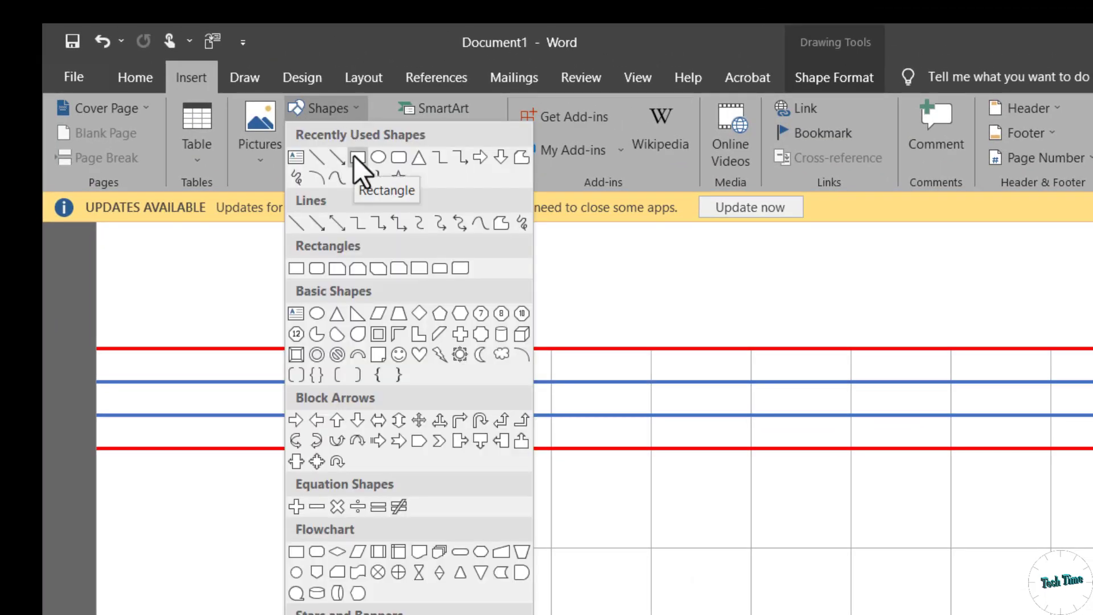
left_click(355, 157)
mouse_move(583, 348)
left_mouse_down()
mouse_move(599, 380)
mouse_move(594, 371)
left_mouse_up()
left_click(593, 374)
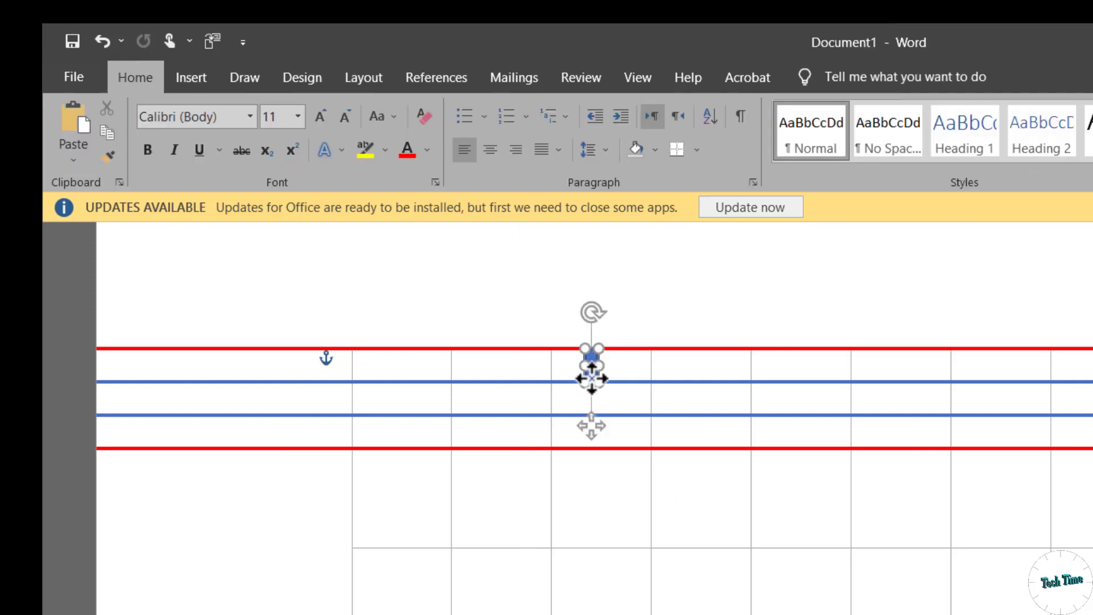
left_click(616, 306)
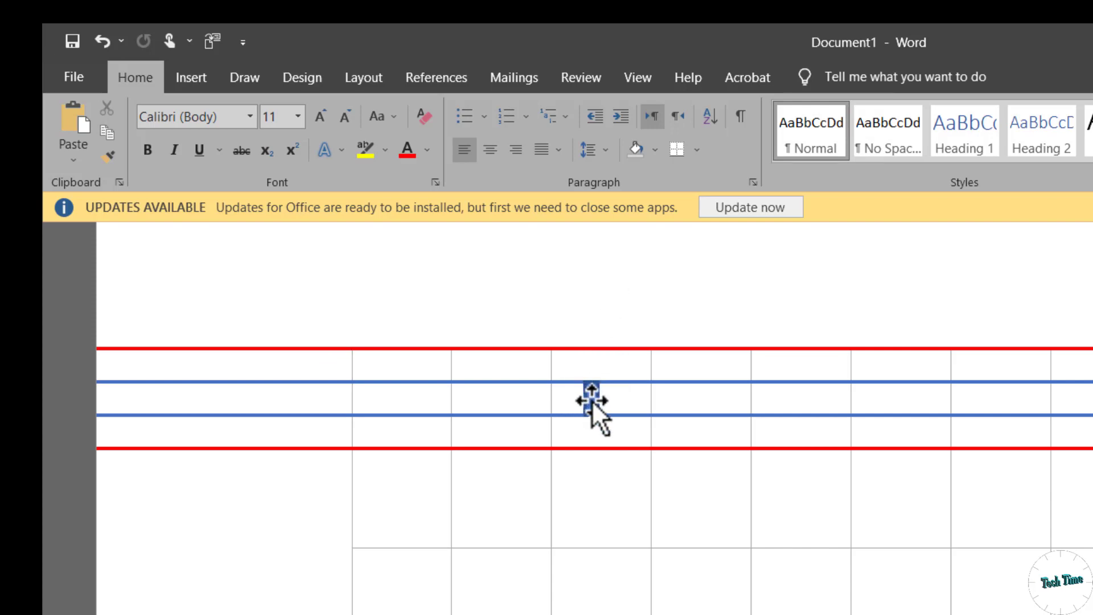
left_click_drag(592, 400, 612, 423)
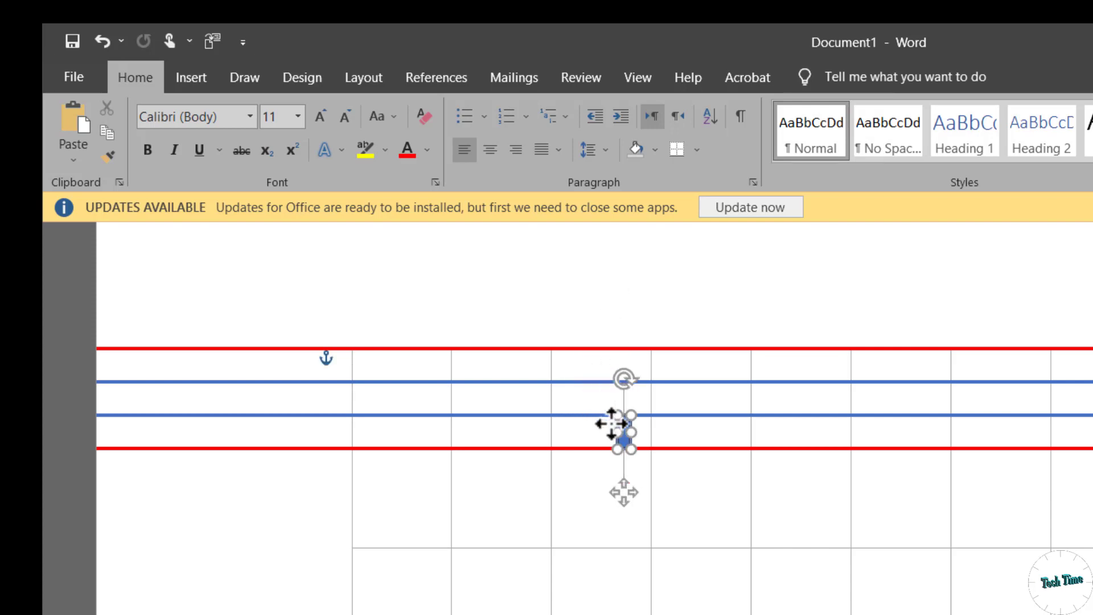
left_click(617, 310)
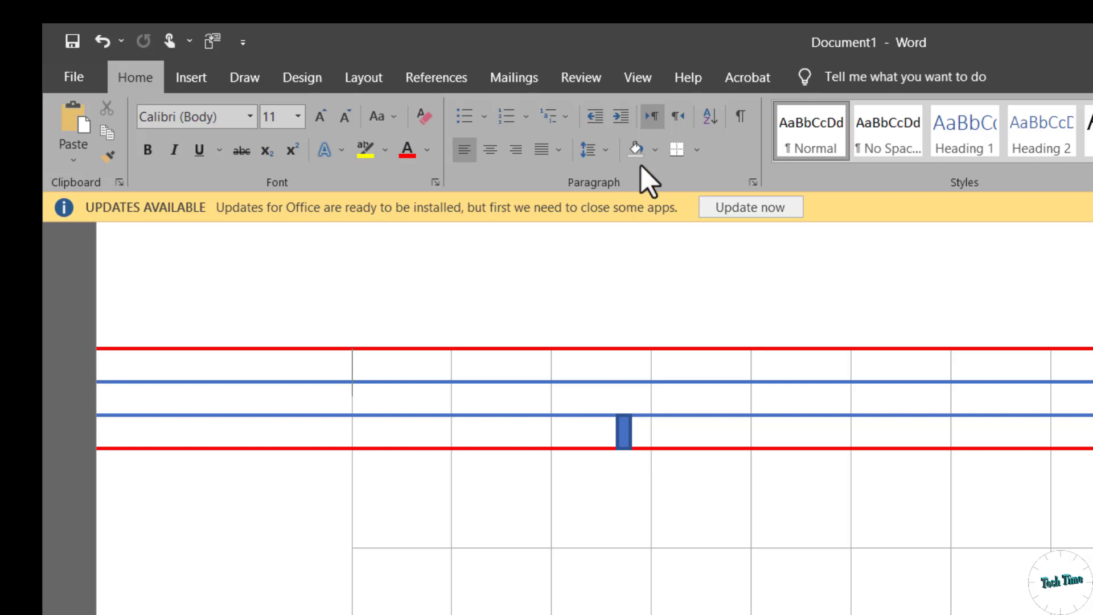
Uncheck View Gridlines and delete the small blue spacing rectangle.
left_click(643, 79)
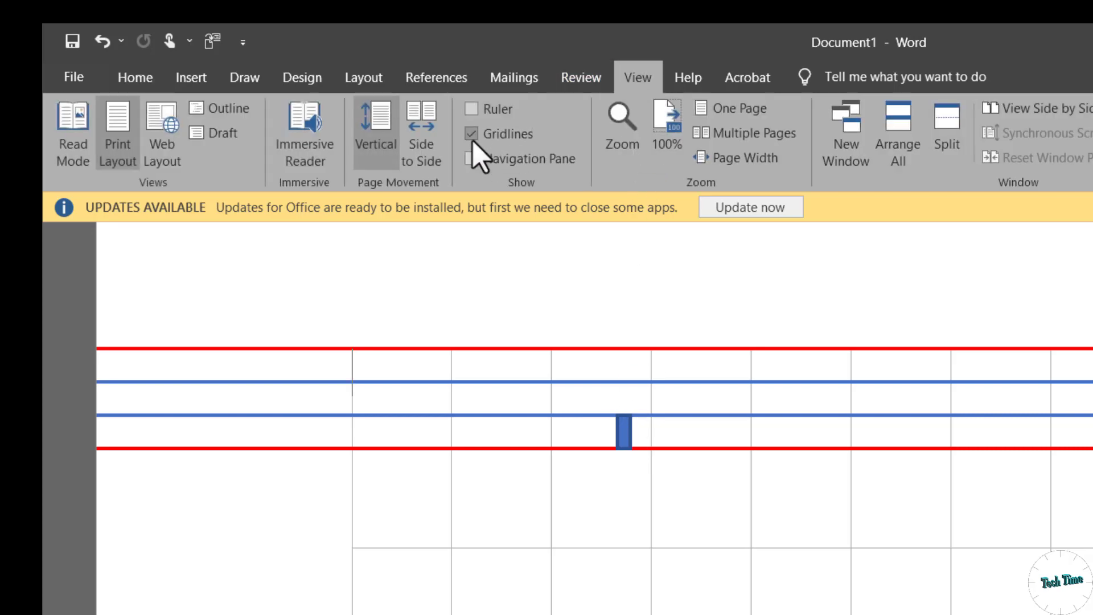
left_click(470, 134)
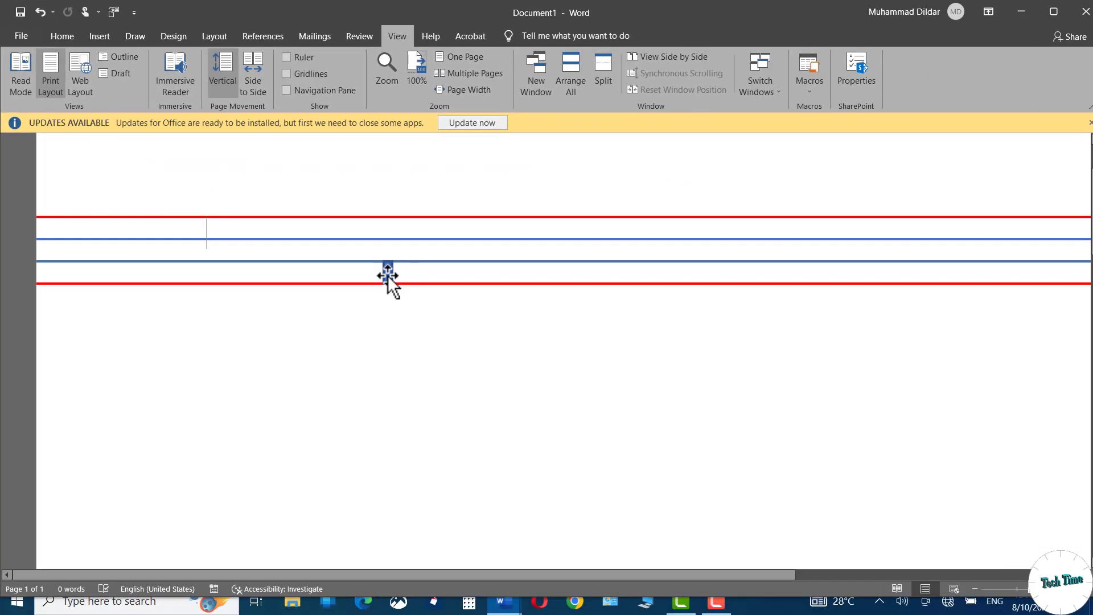
left_click(388, 275)
key("Escape")
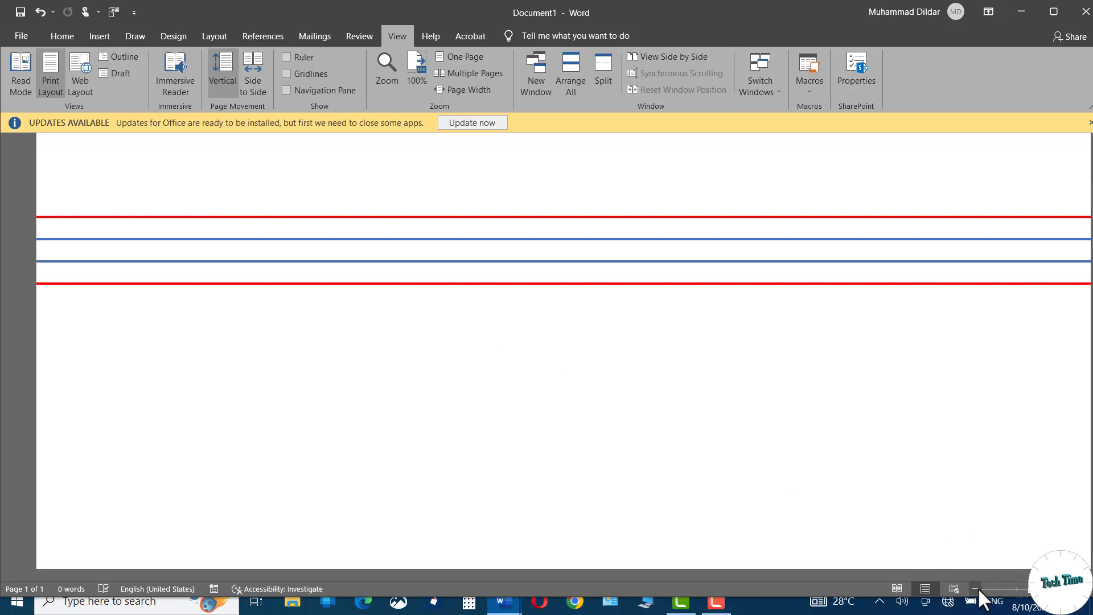
left_click_drag(980, 589, 1024, 589)
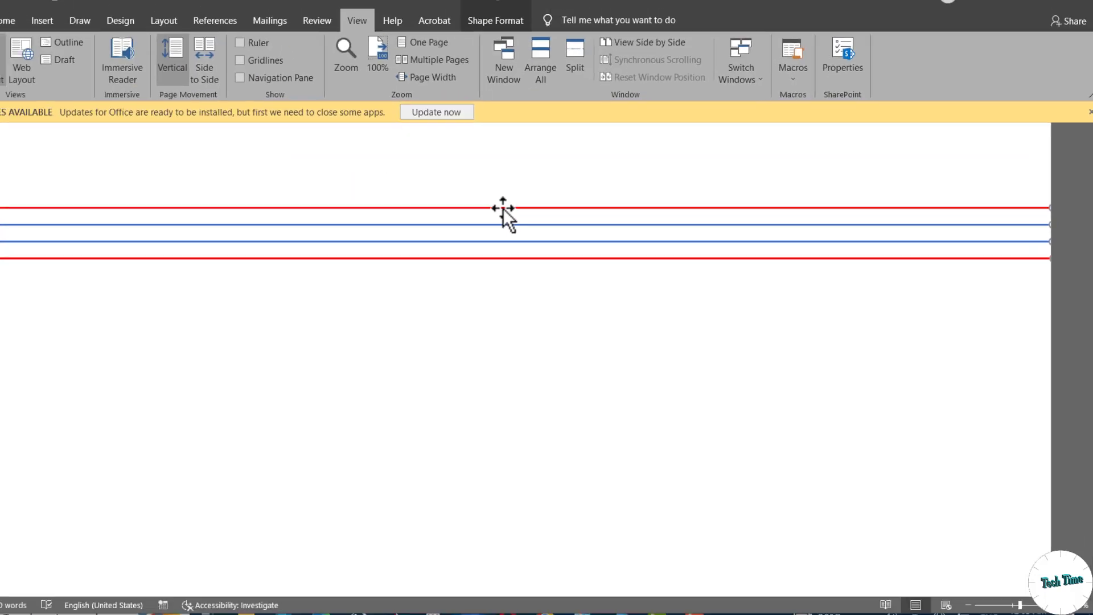
Group the four ruled lines and place a copy of the group just below, nudged down.
right_click(536, 211)
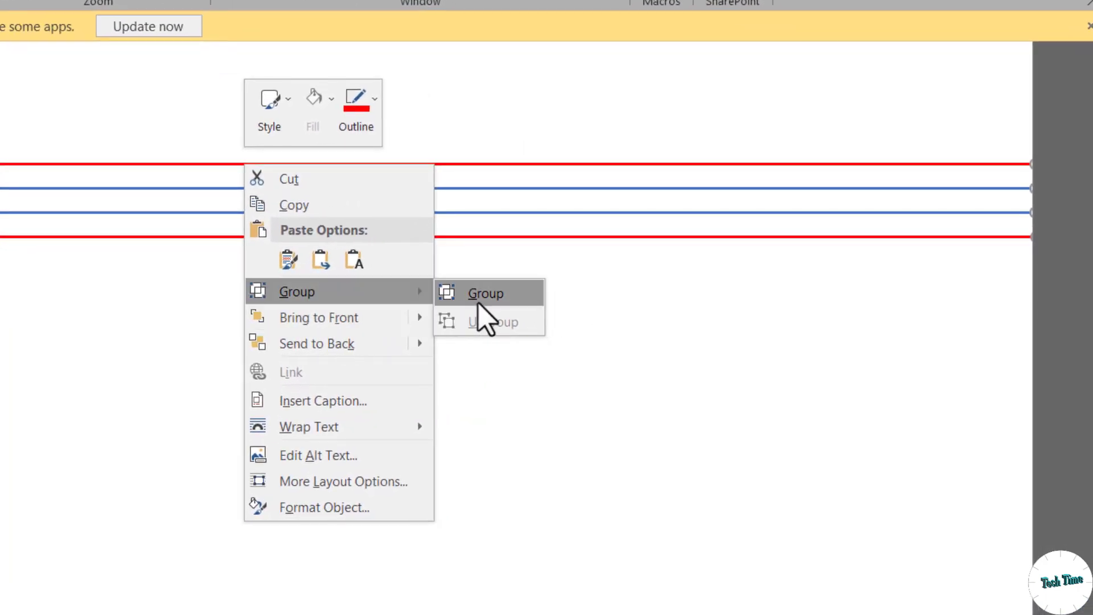
left_click(500, 292)
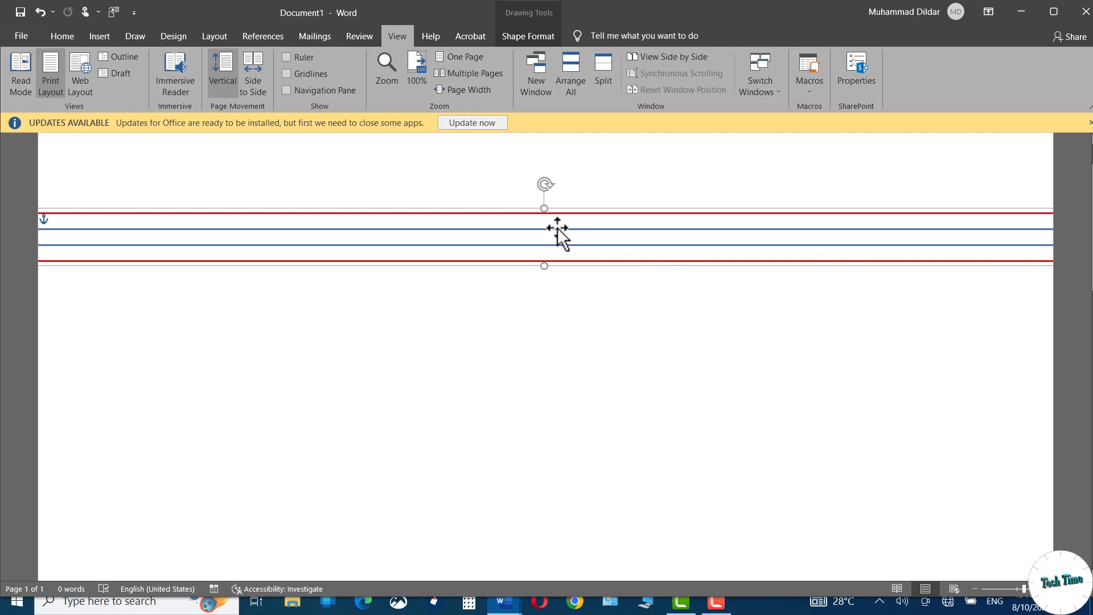
left_click_drag(557, 228, 555, 305, "ctrl")
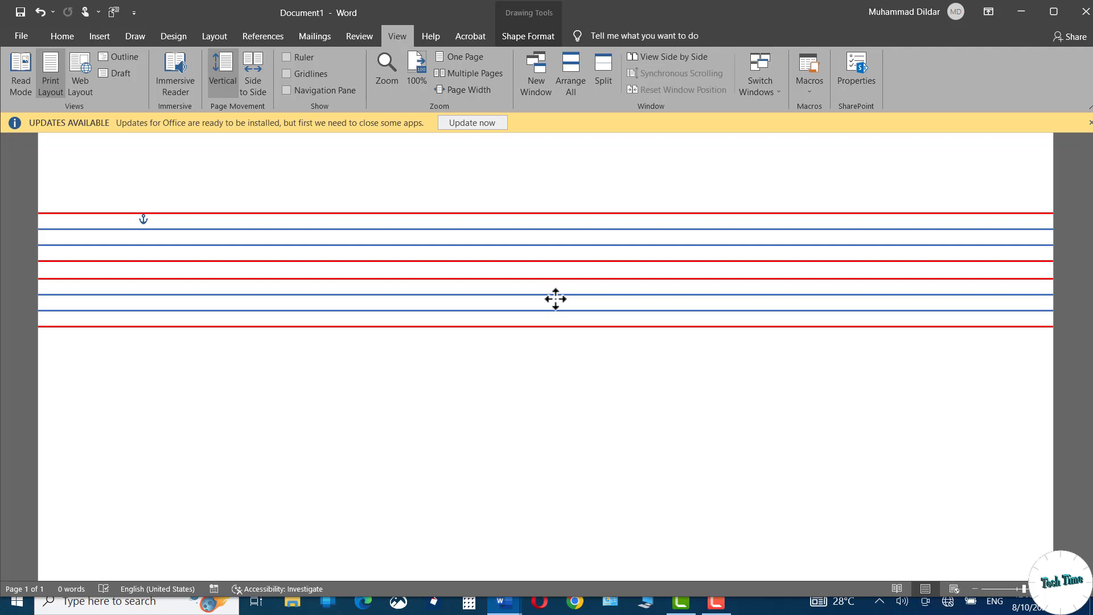
key("Down")
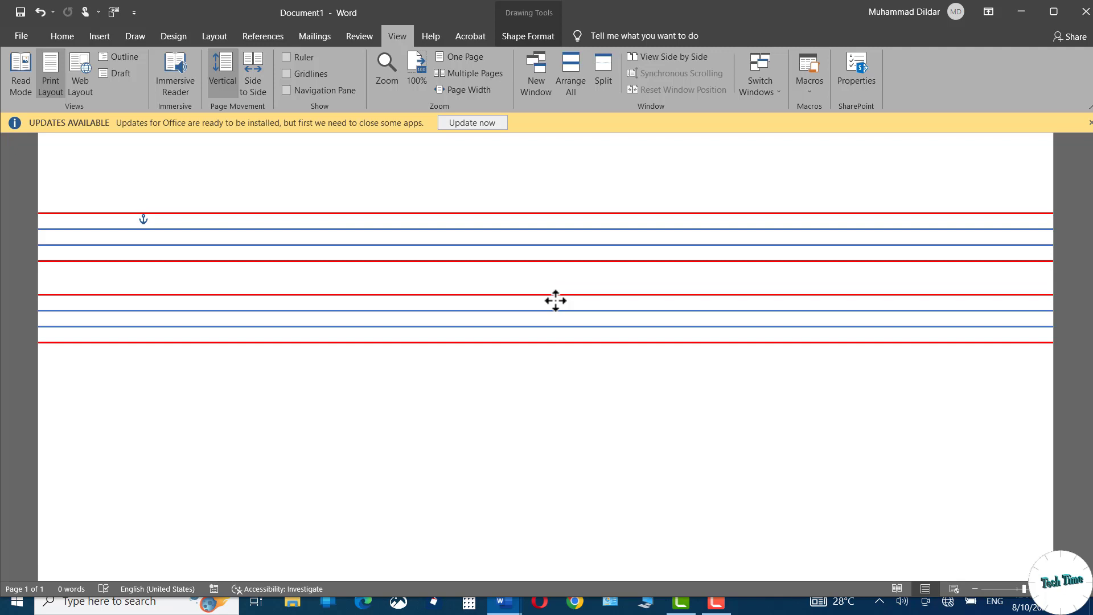
Group the upper and lower four-line sets into a single object.
scroll(555, 301, "down", 4)
left_click(635, 219)
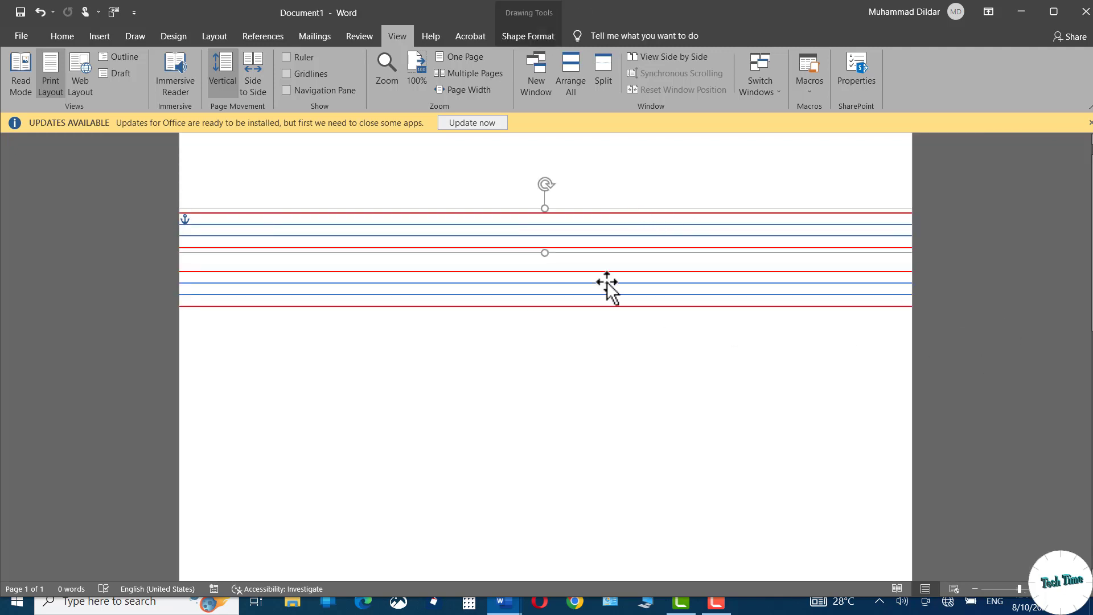
left_click(607, 283, "shift")
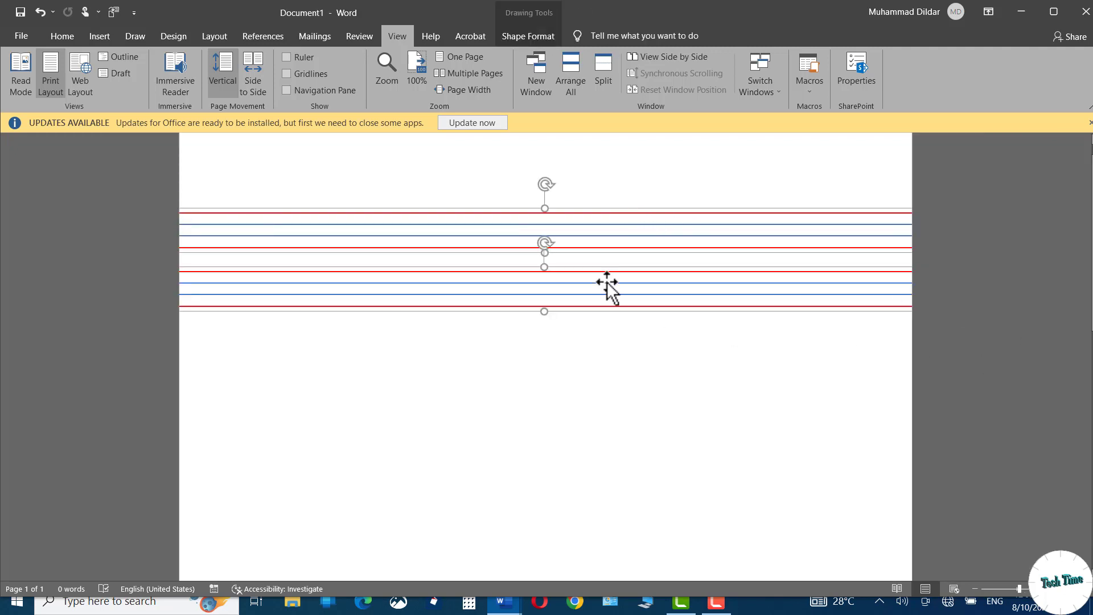
right_click(607, 283)
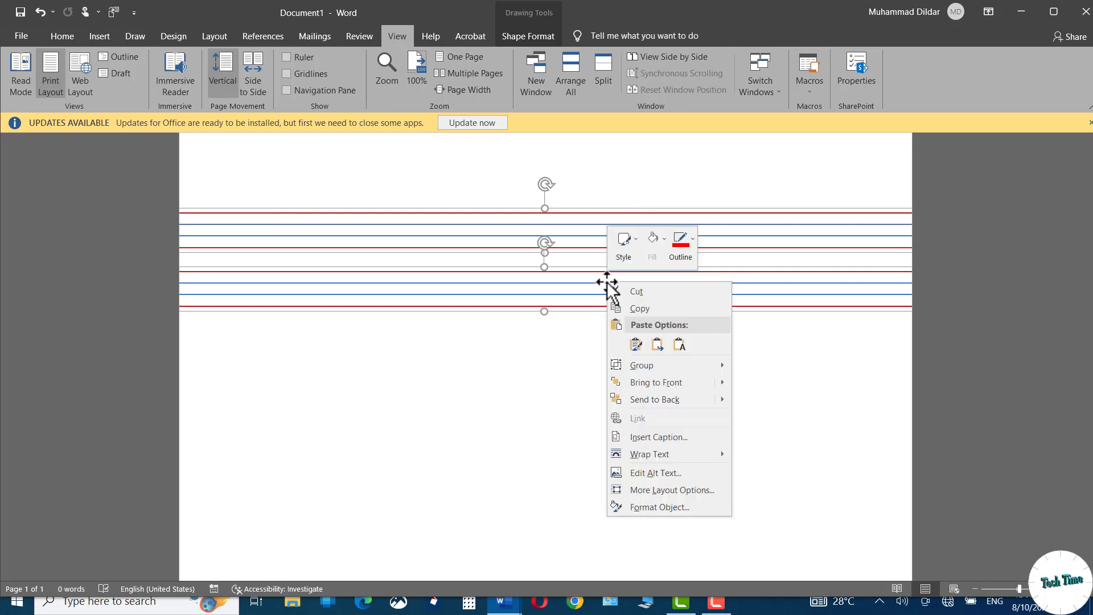
mouse_move(666, 365)
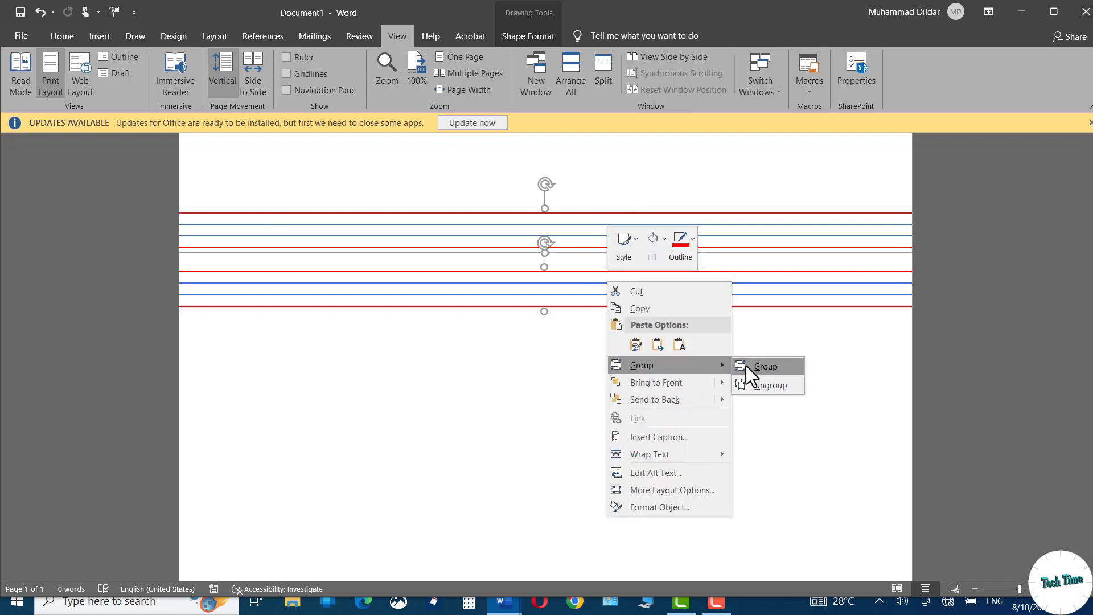
left_click(758, 365)
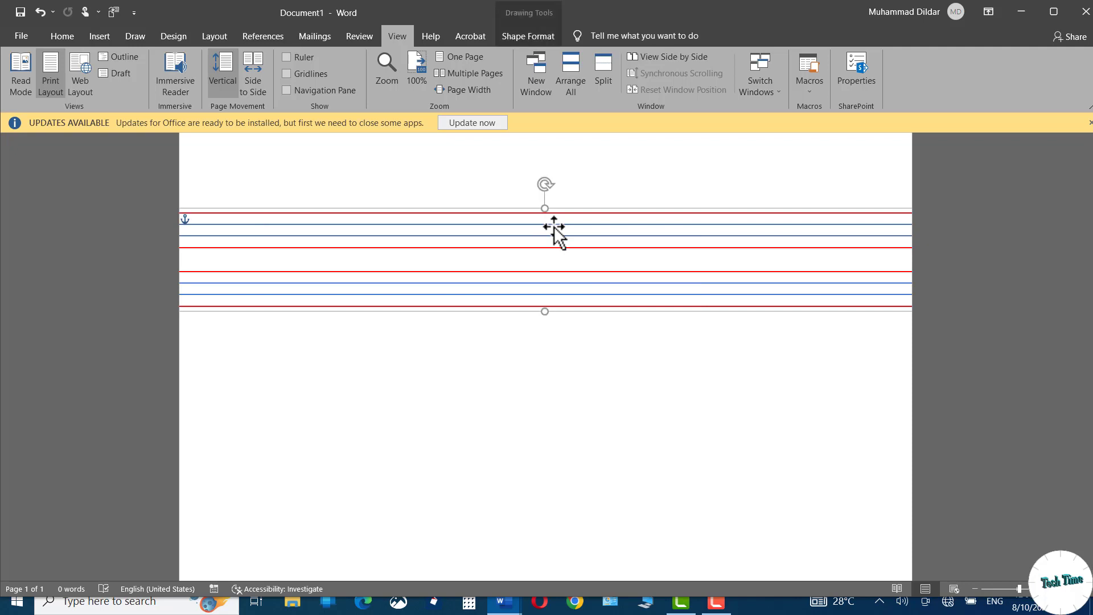
Copy the grouped line sets twice further down to rule the rest of the page.
left_click_drag(554, 227, 554, 329)
scroll(829, 341, "down", 2)
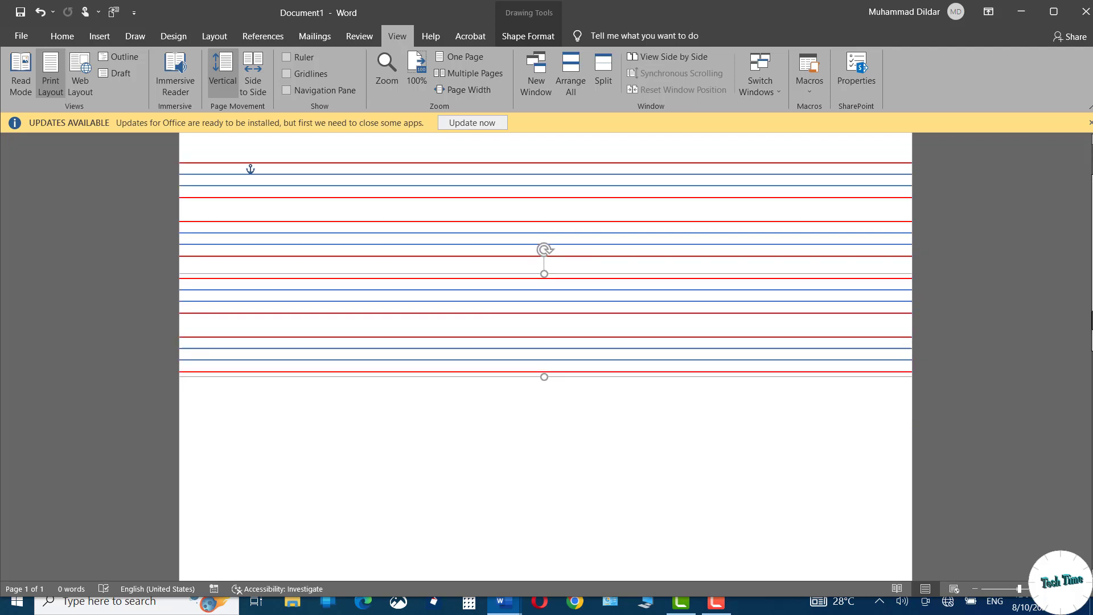
scroll(740, 319, "down", 1)
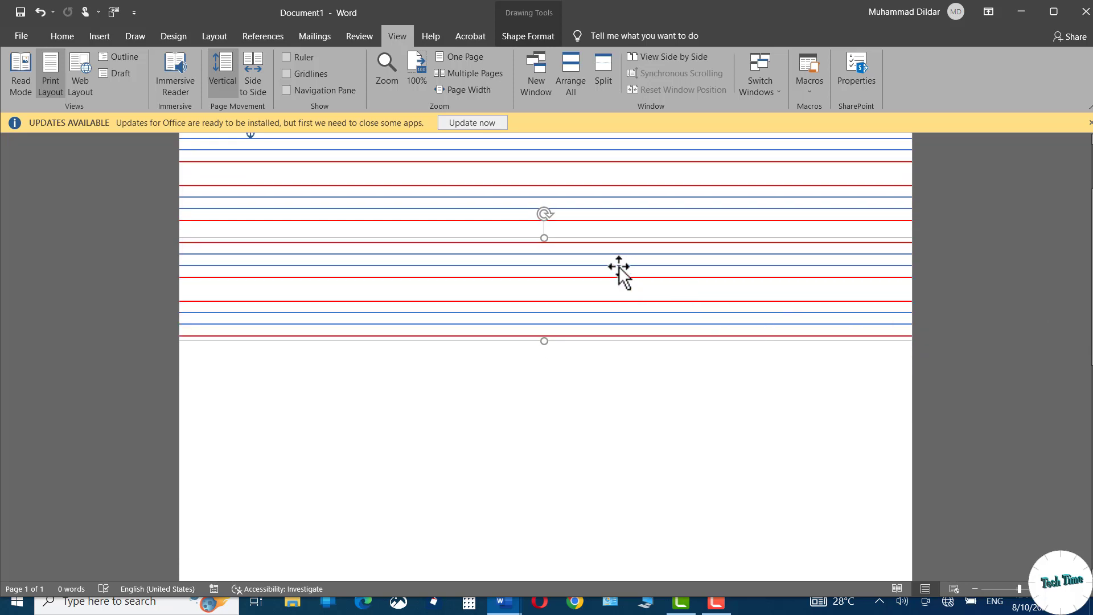
scroll(508, 399, "down", 3, "ctrl")
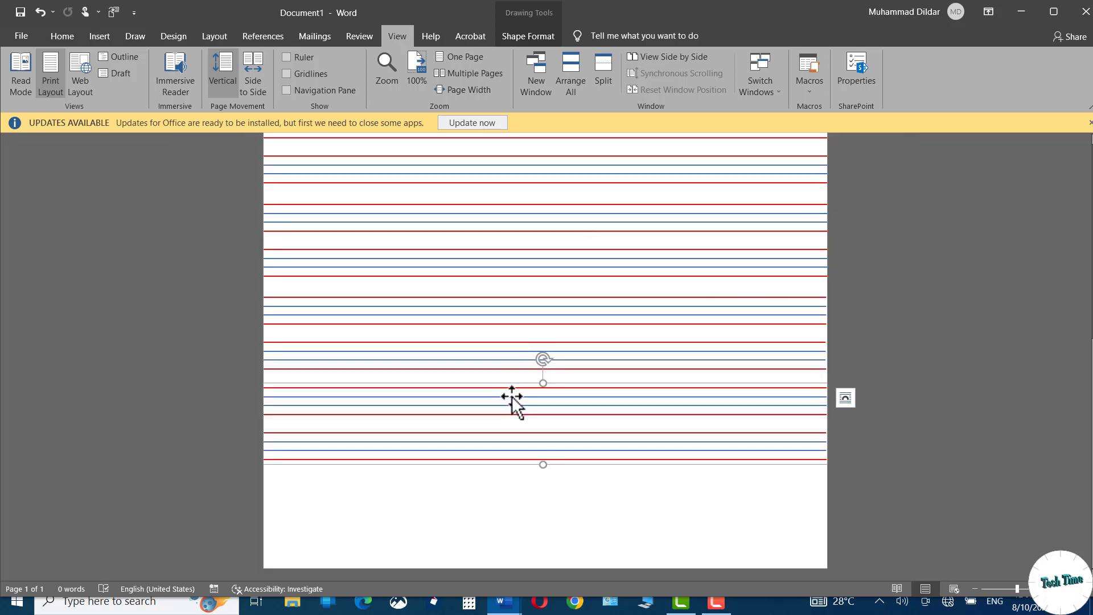
left_click_drag(512, 395, 508, 474)
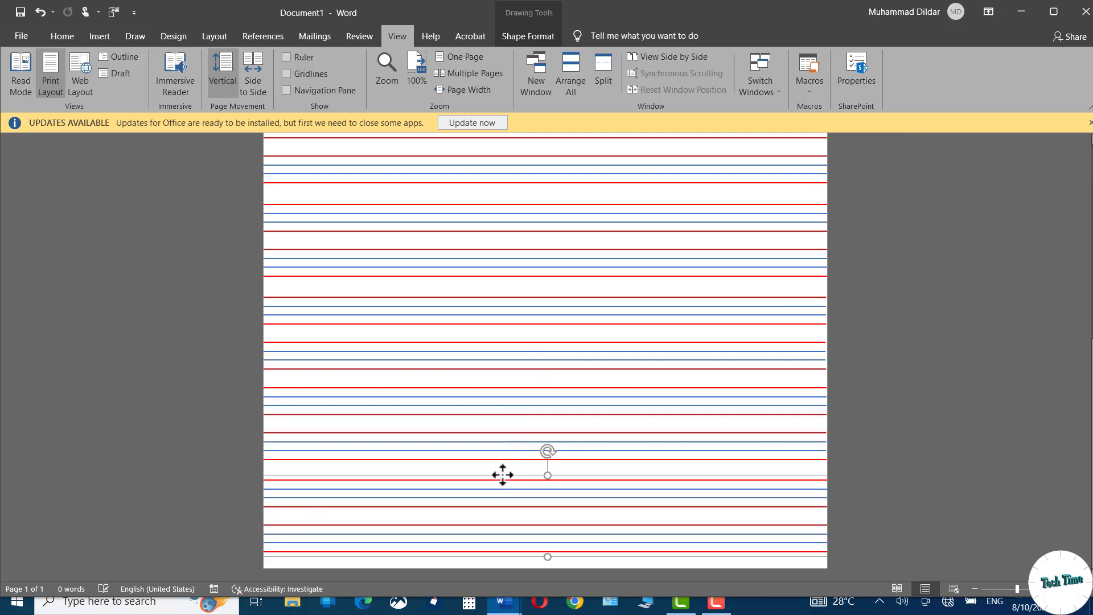
left_click(928, 441)
scroll(928, 441, "down", 4, "ctrl")
Draw a straight vertical margin line down the left side of the page.
left_click(99, 36)
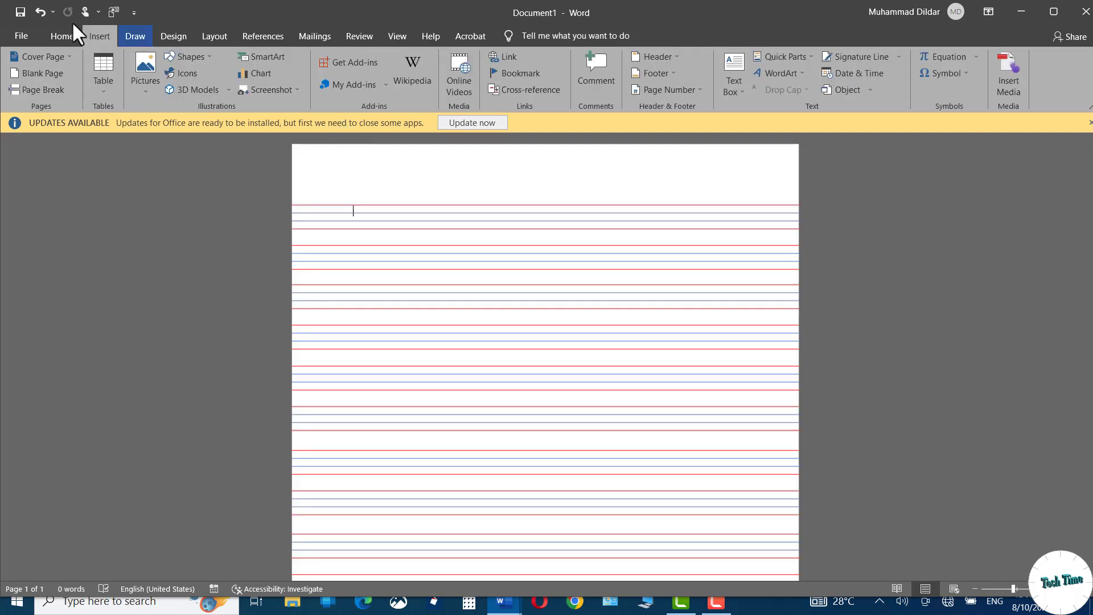
left_click(195, 52)
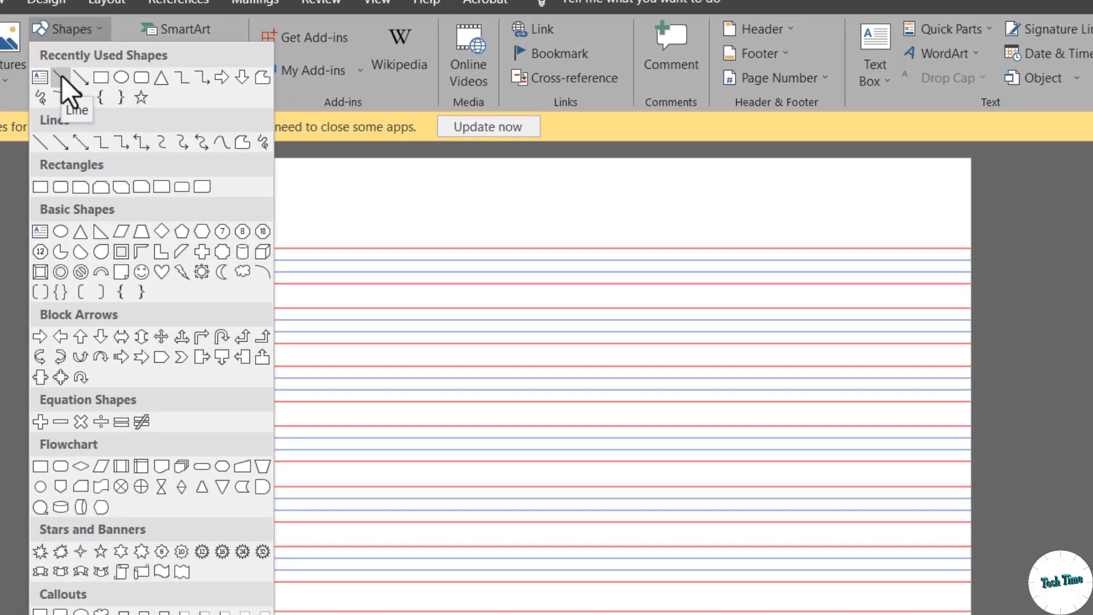
left_click(62, 77)
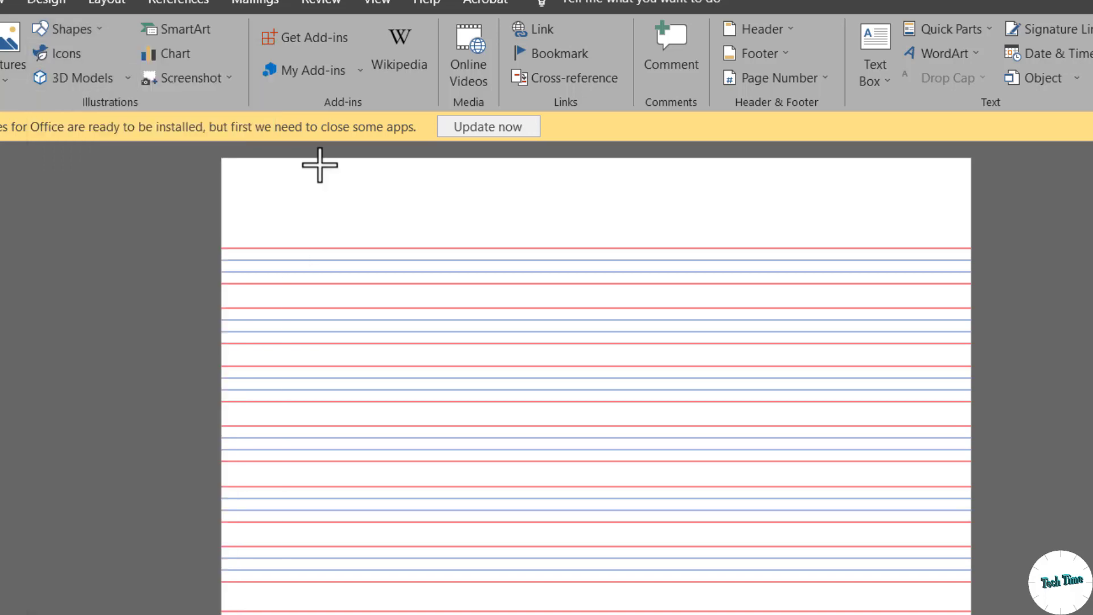
left_click_drag(324, 167, 324, 515)
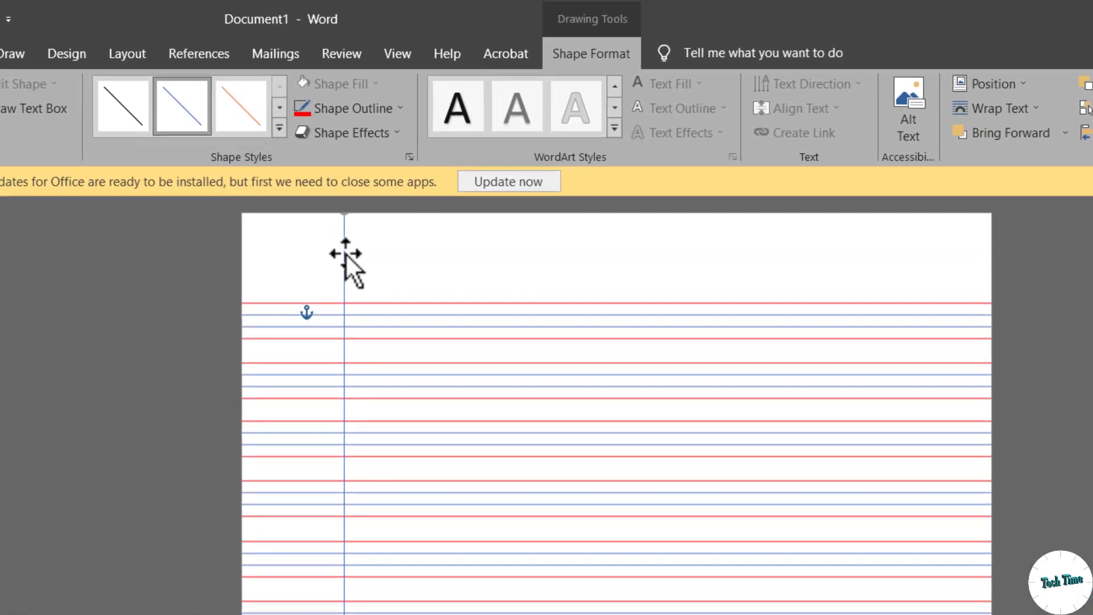
Give the margin line a 1½ pt red outline.
left_click(371, 107)
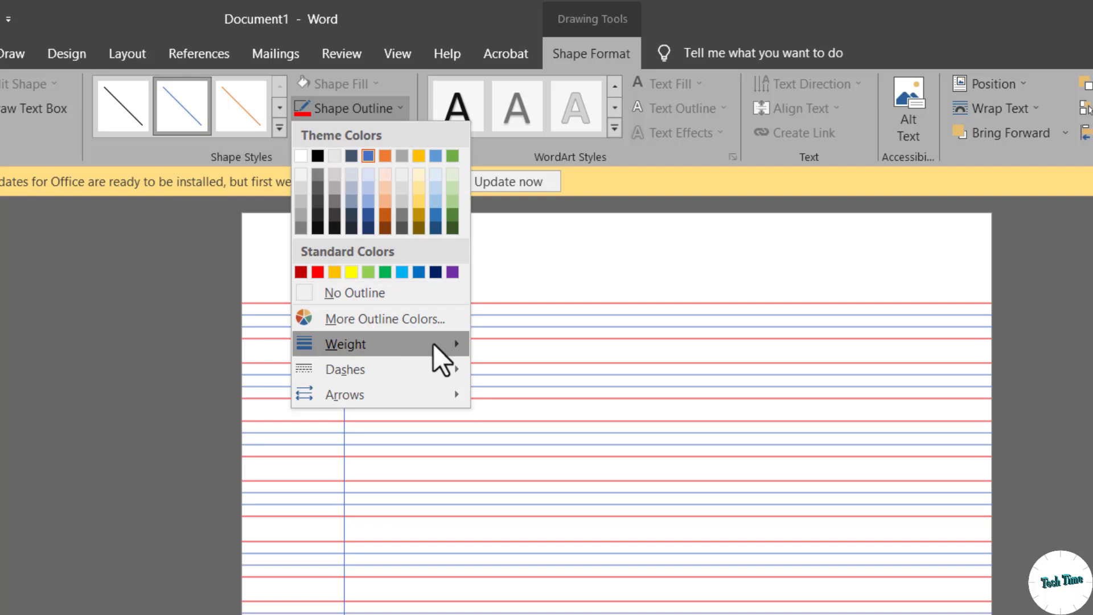
mouse_move(381, 343)
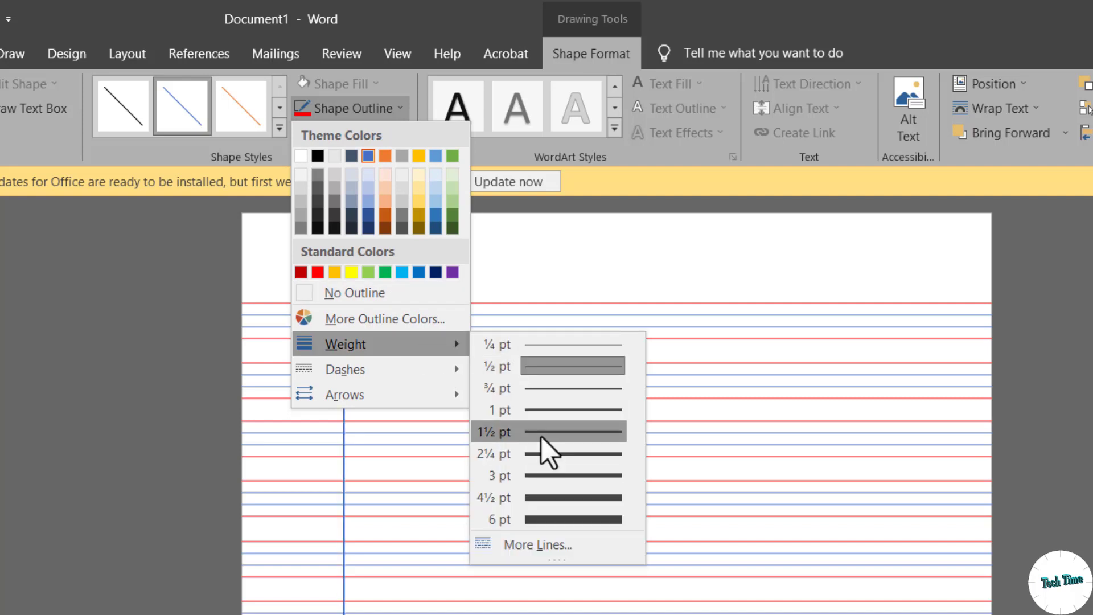
left_click(541, 438)
left_click(350, 103)
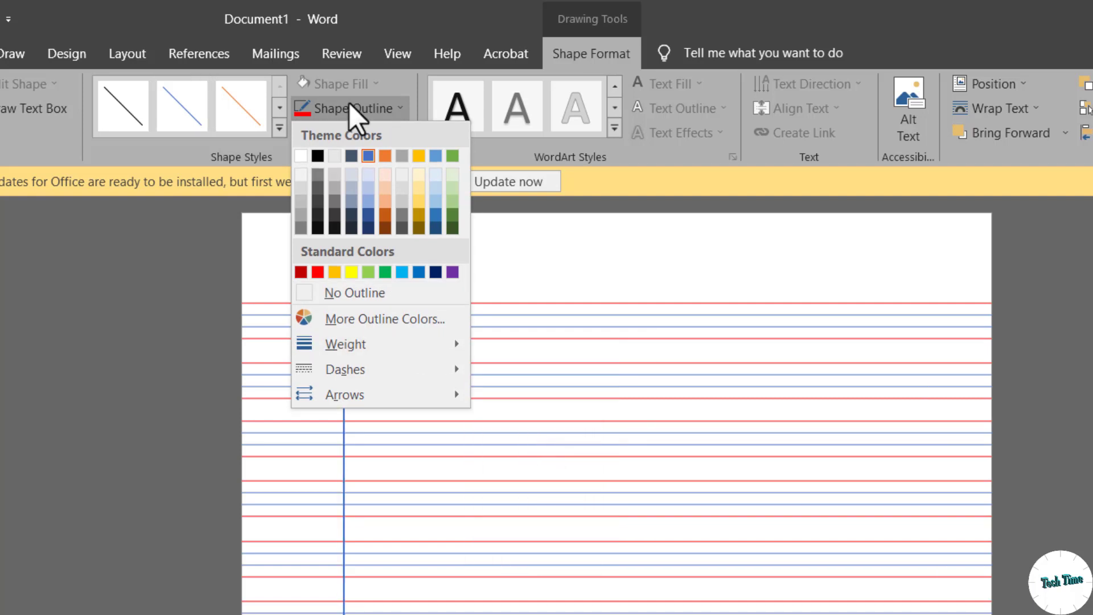
left_click(317, 272)
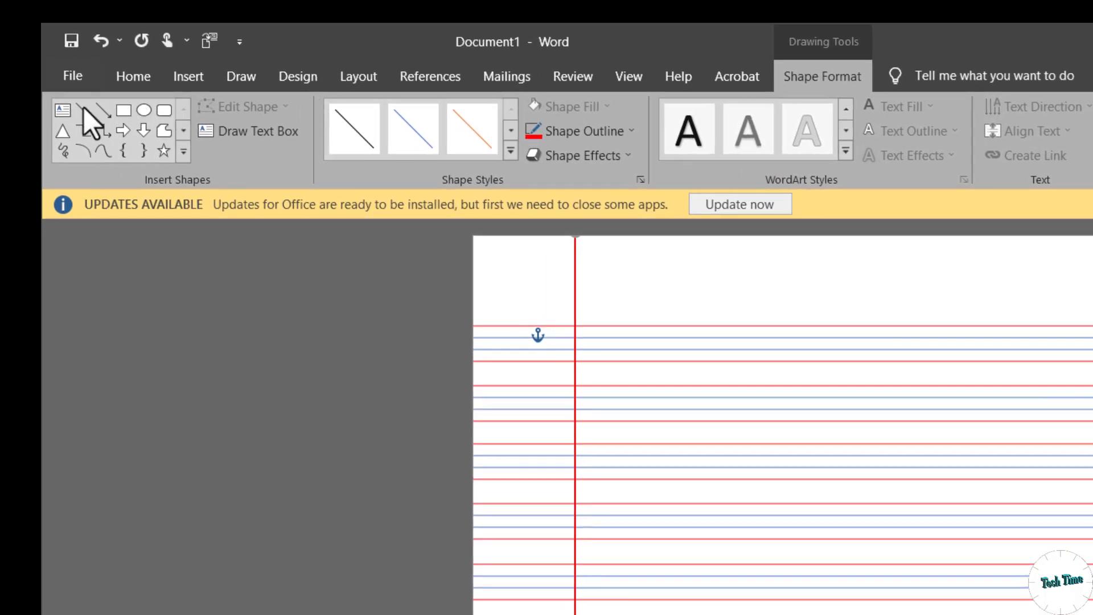
Add a 'Date:' text box at the top right with no outline.
left_click(62, 111)
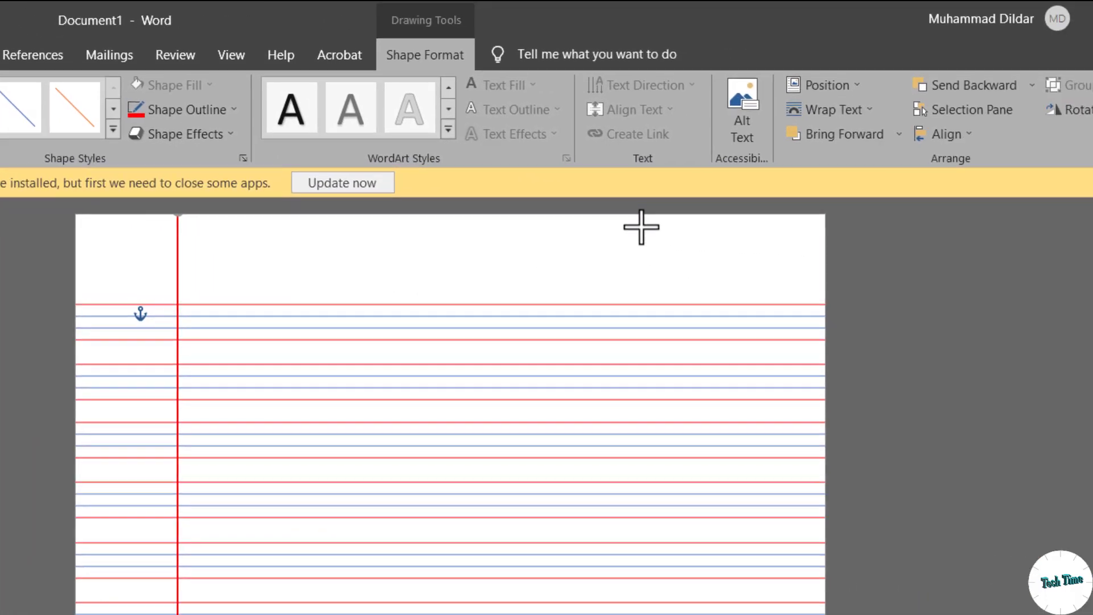
left_click_drag(943, 239, 722, 269)
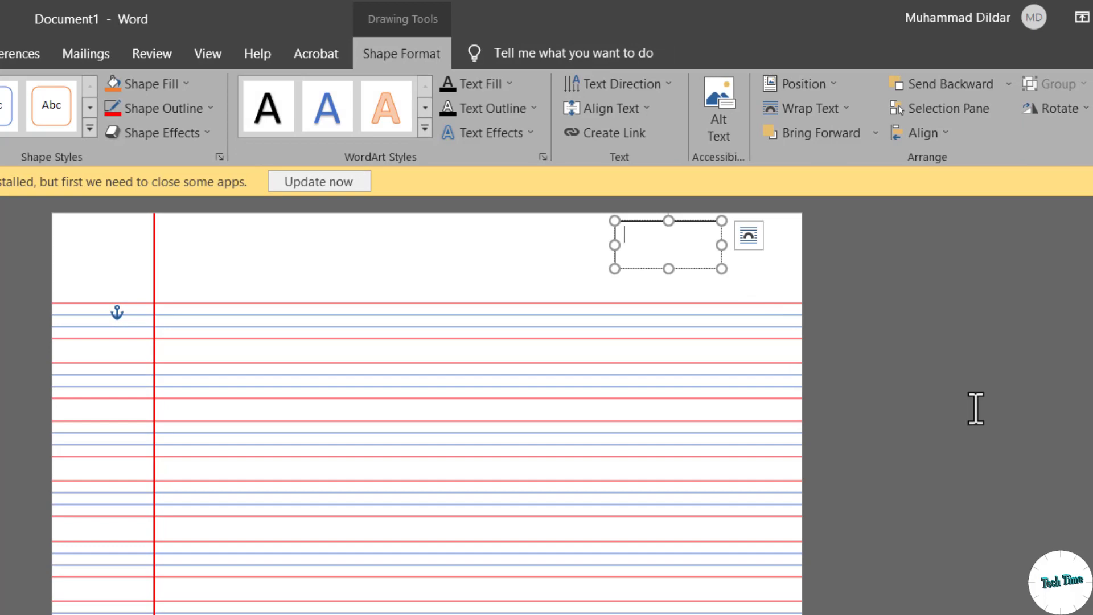
type("Da")
type("te:")
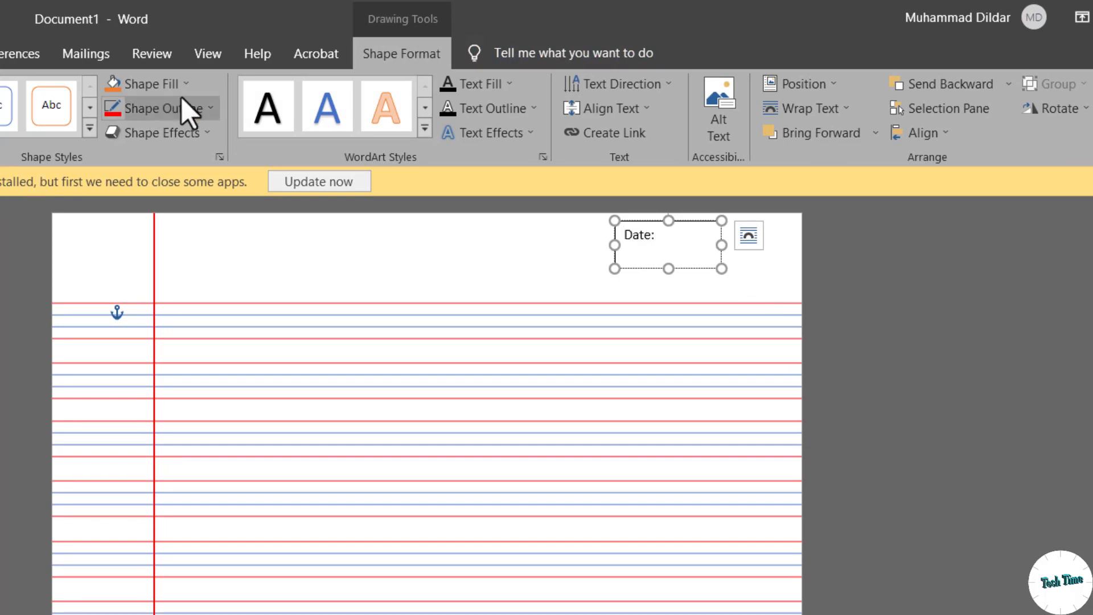
left_click(184, 103)
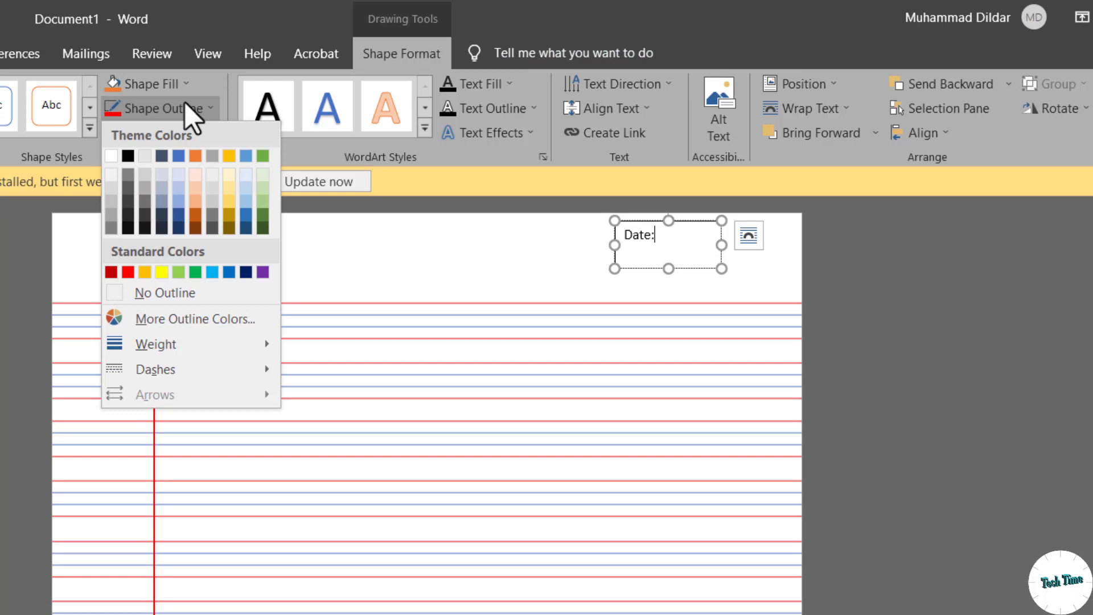
left_click(158, 290)
left_click(1004, 294)
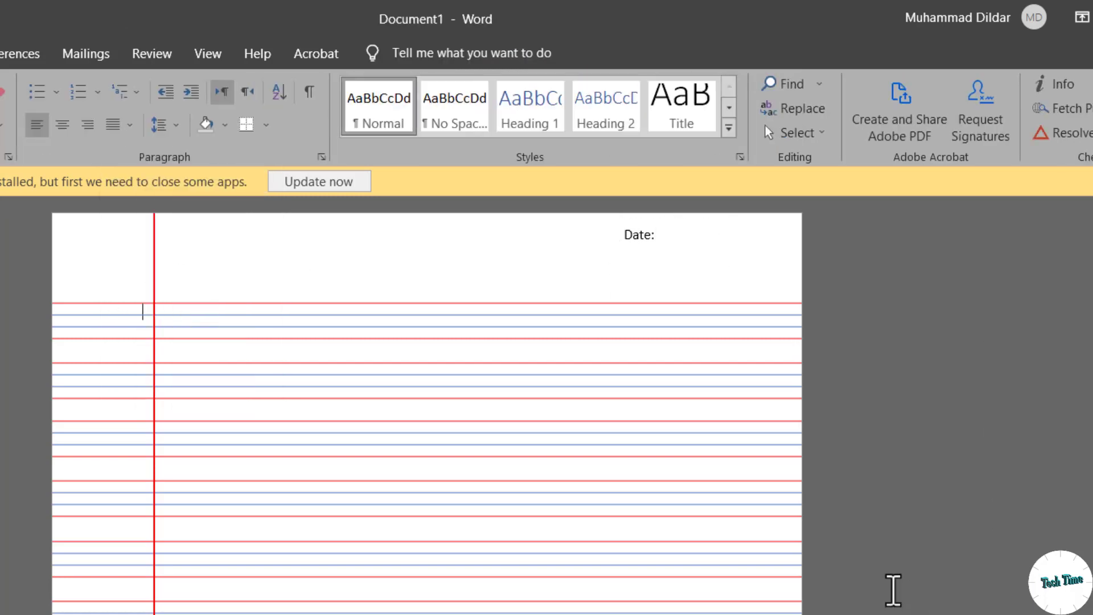
Review the finished page, then open File > Print to preview it.
scroll(883, 520, "down", 3)
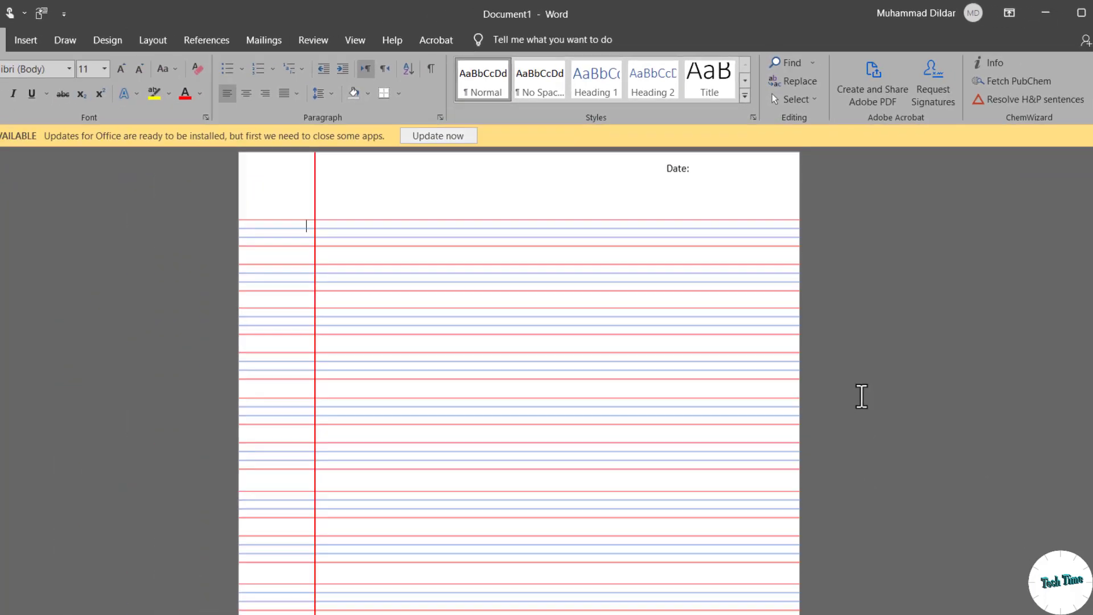
scroll(855, 358, "down", 3)
scroll(855, 358, "up", 3)
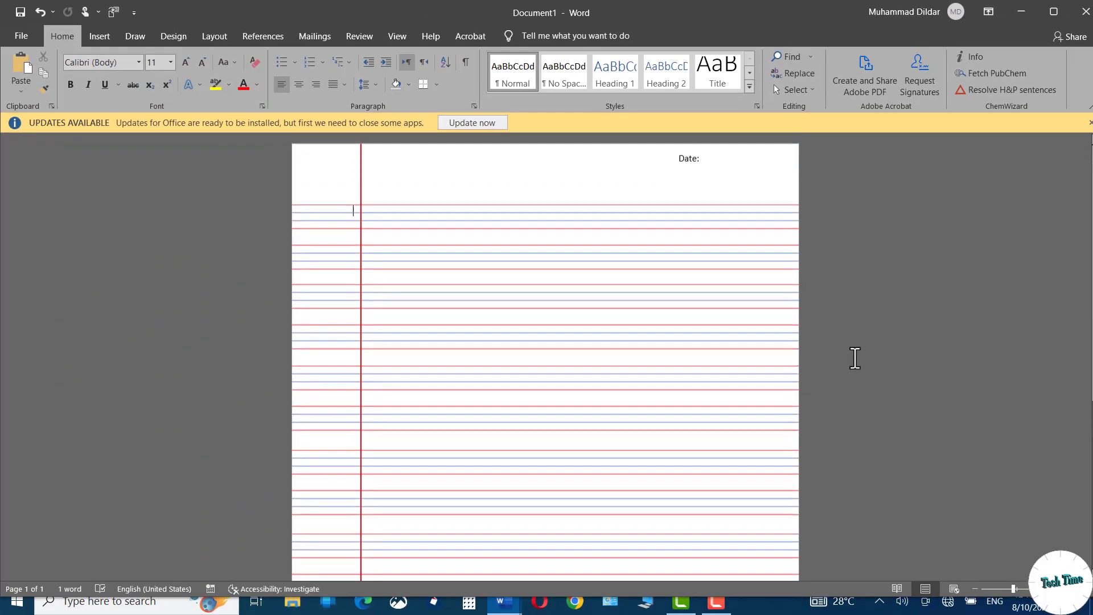
left_click(20, 37)
left_click(37, 317)
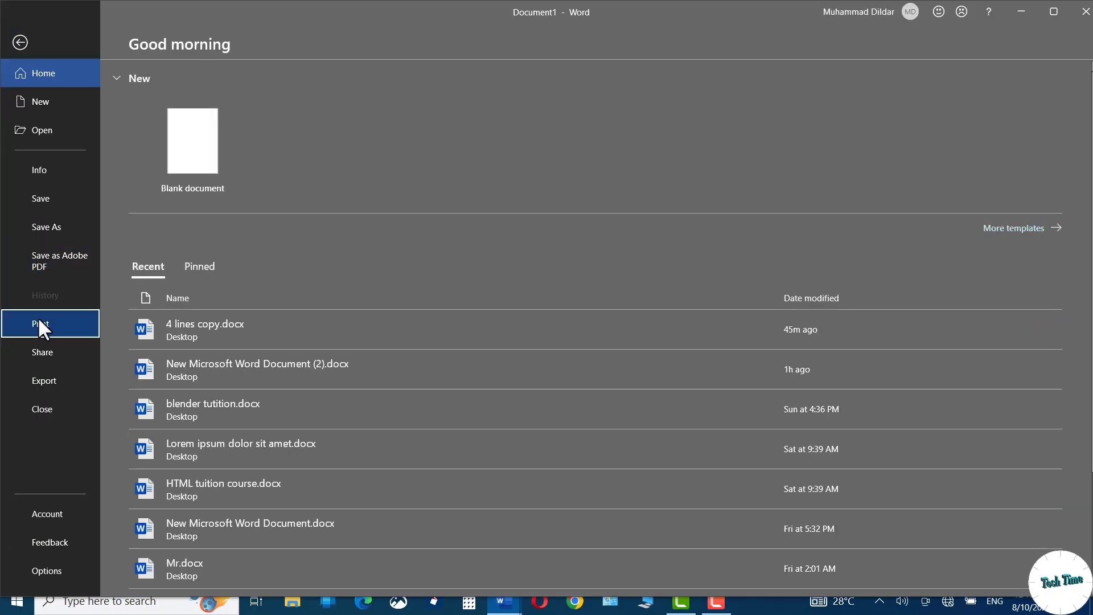